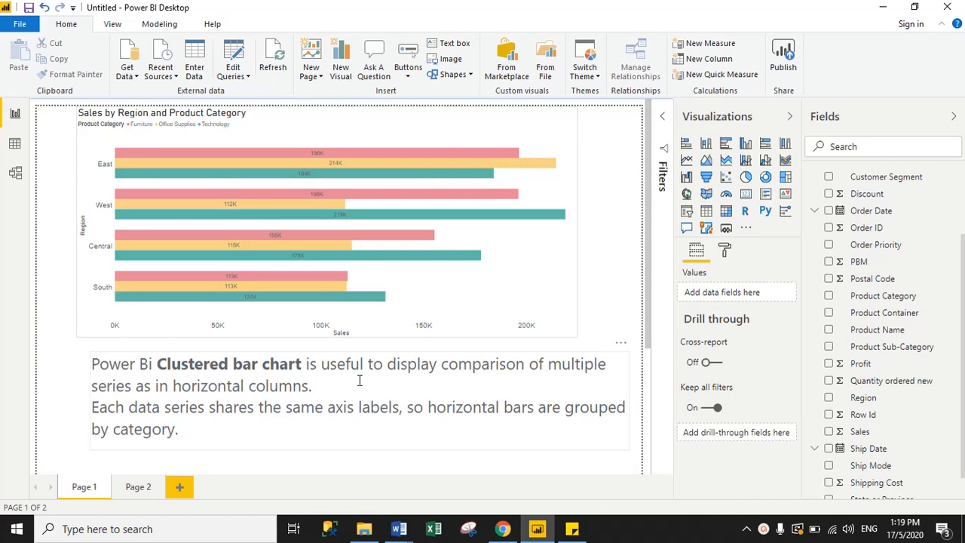
Examine the finished clustered bar chart on Page 1, including its field assignments and the values of the East region bars.
click(390, 133)
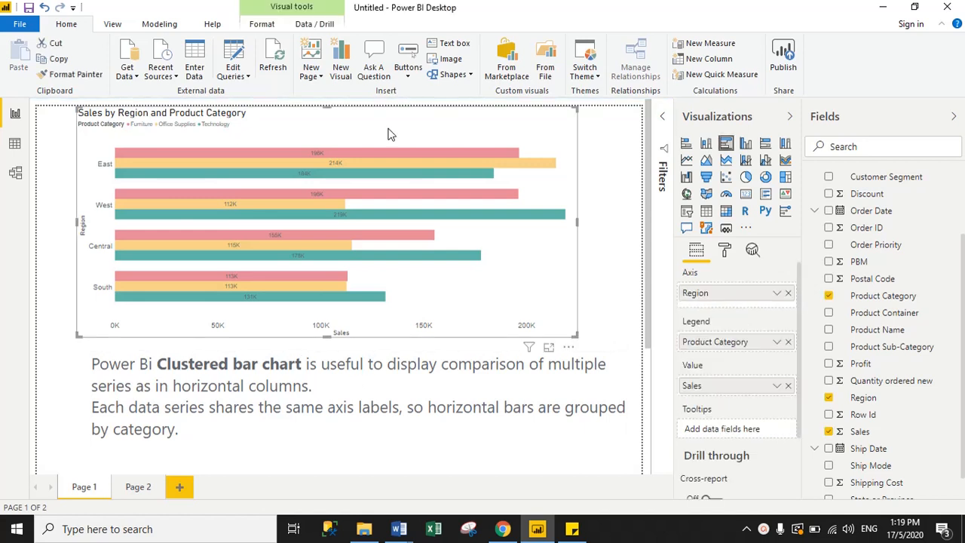
mouse_move(130, 158)
mouse_move(423, 156)
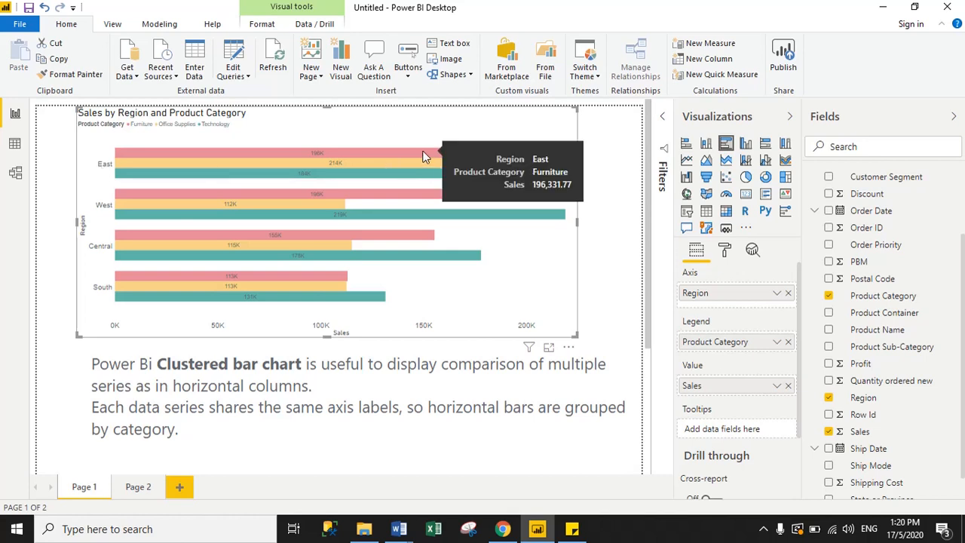
mouse_move(398, 170)
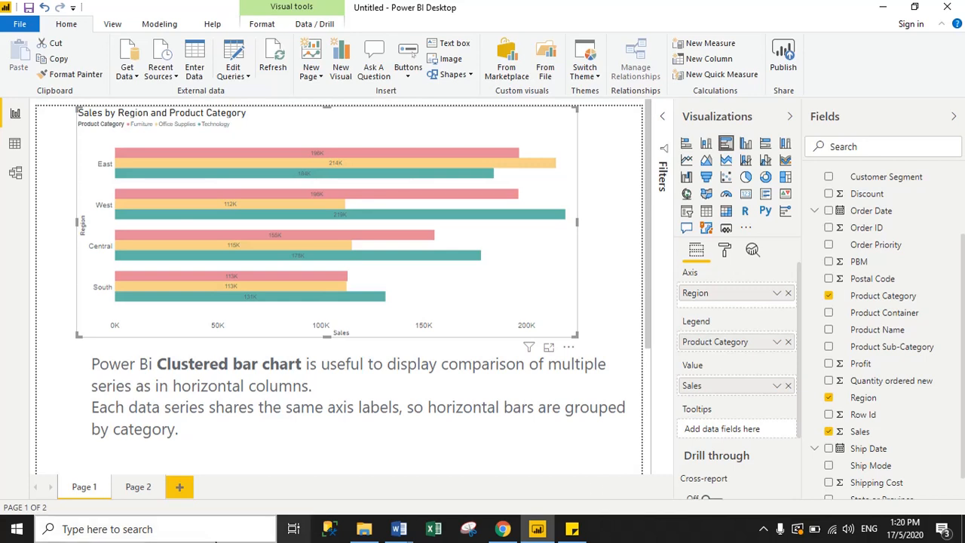
Add an empty clustered bar chart to Page 2 and move it toward the middle of the canvas.
click(125, 486)
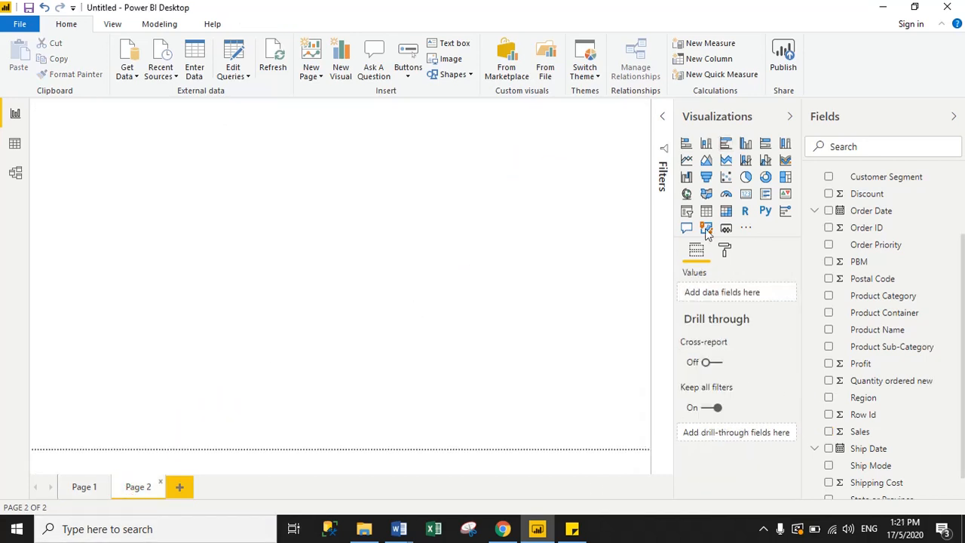
scroll(963, 329, up, 3)
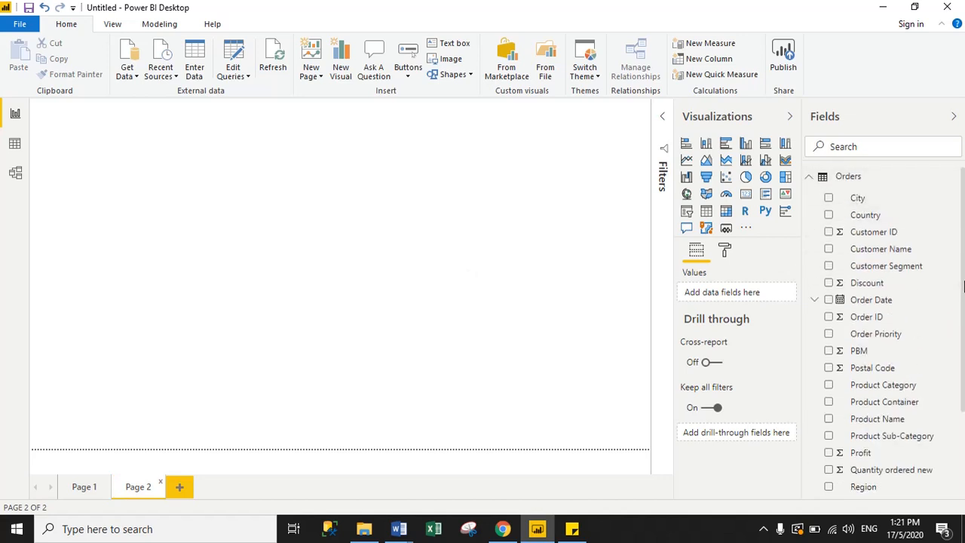
scroll(962, 317, down, 3)
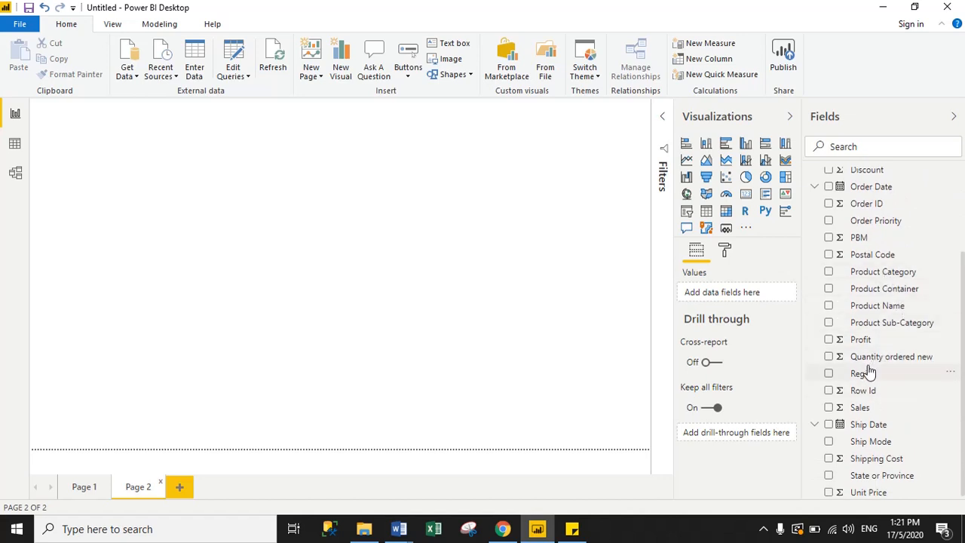
click(725, 144)
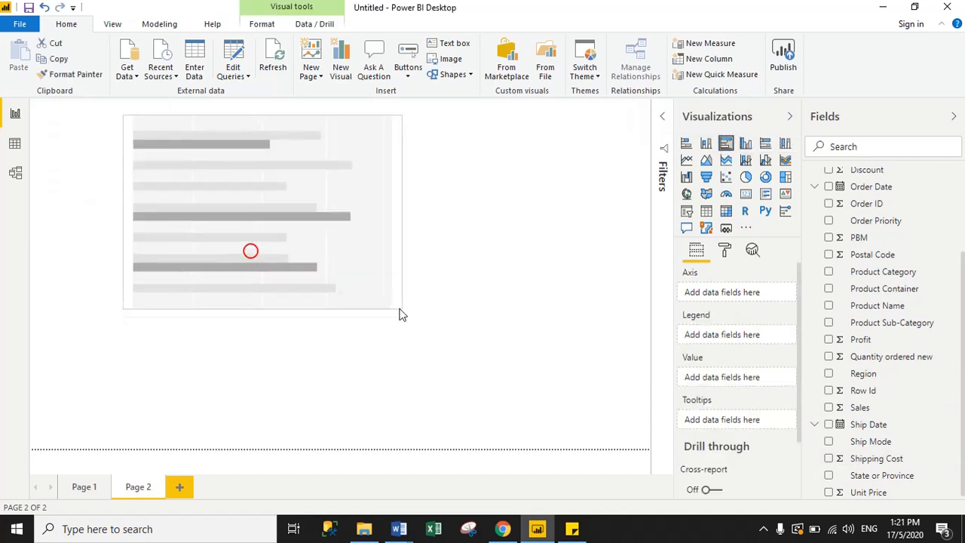
drag(340, 192, 411, 222)
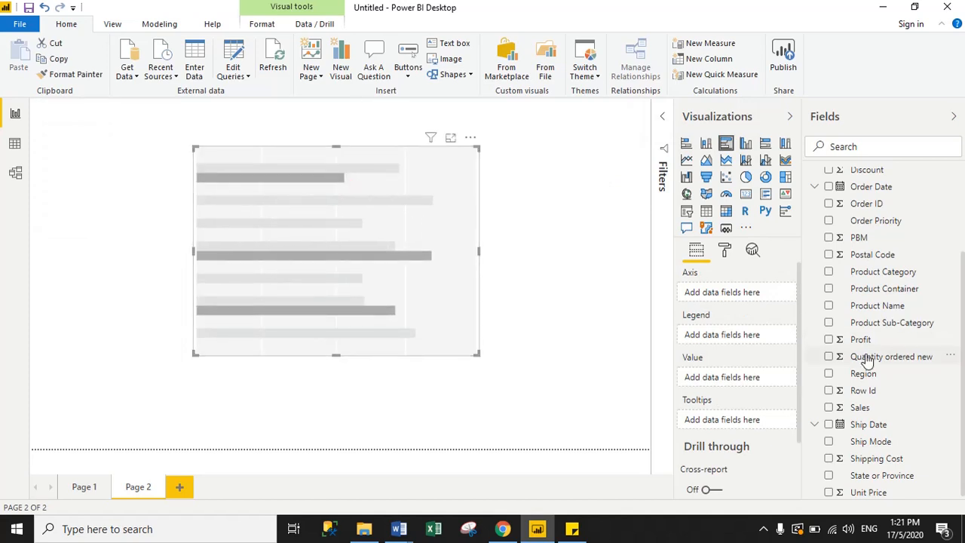
Assign Region to the chart's axis, Product Category to its legend and Sales to its value.
drag(860, 373, 708, 299)
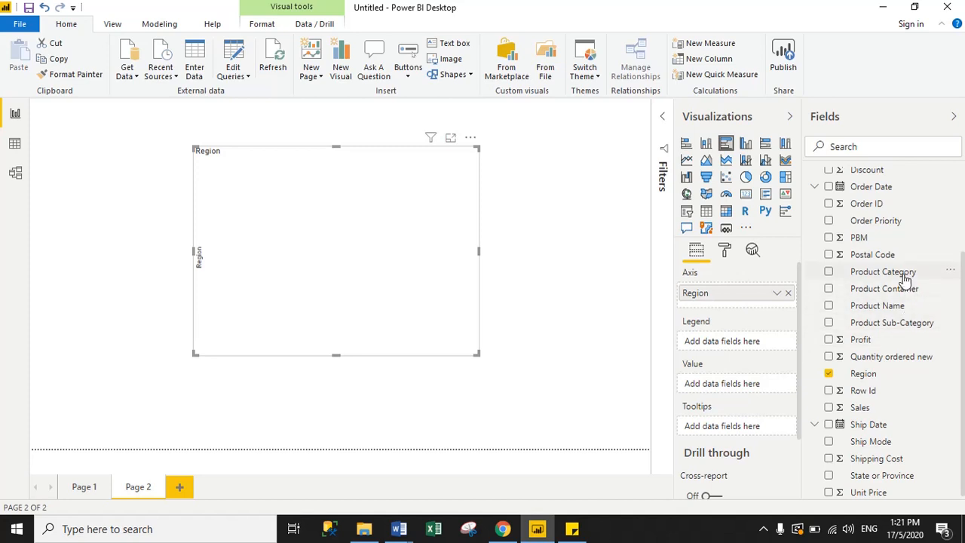
drag(897, 277, 728, 341)
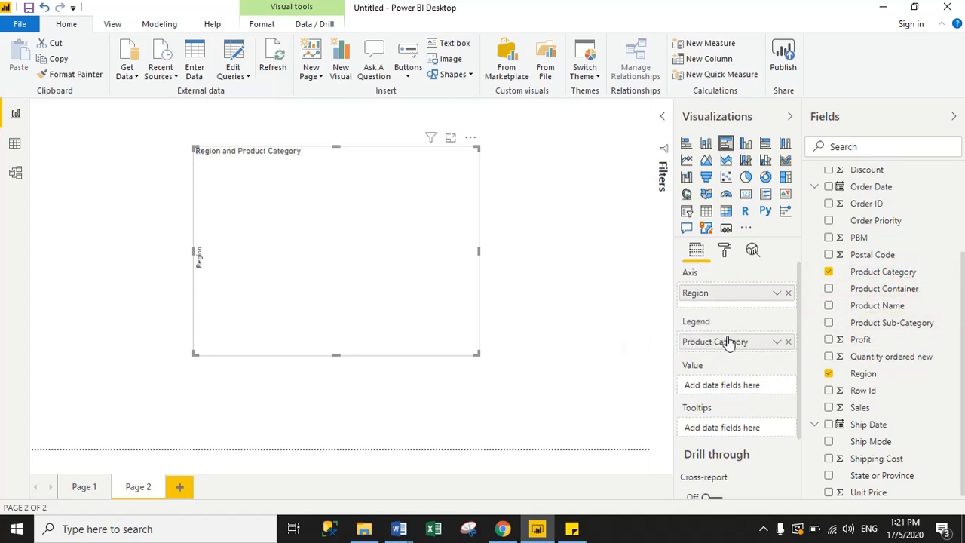
drag(857, 407, 725, 395)
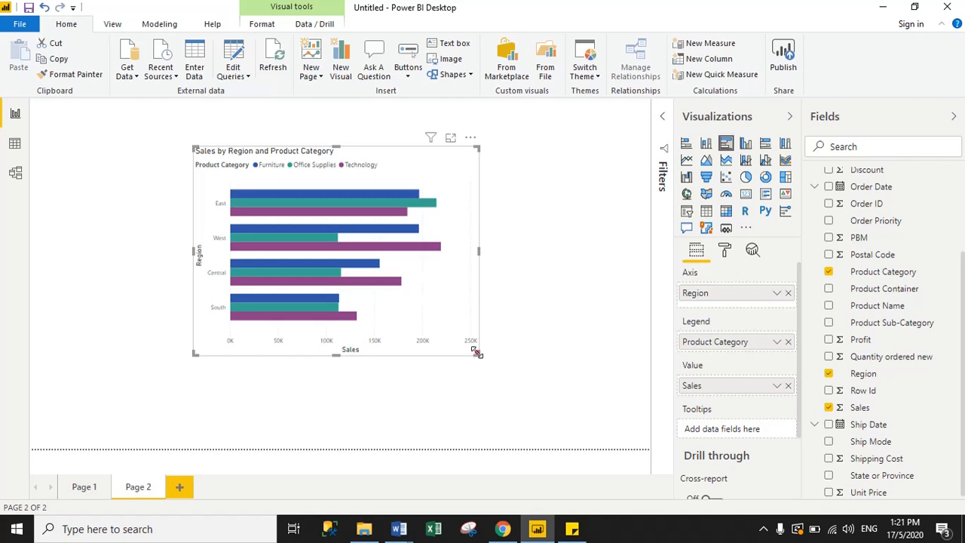
Enlarge the chart to about 896 wide by 544 high and reposition it at about X 256, Y 64.
drag(476, 352, 641, 398)
drag(601, 156, 561, 146)
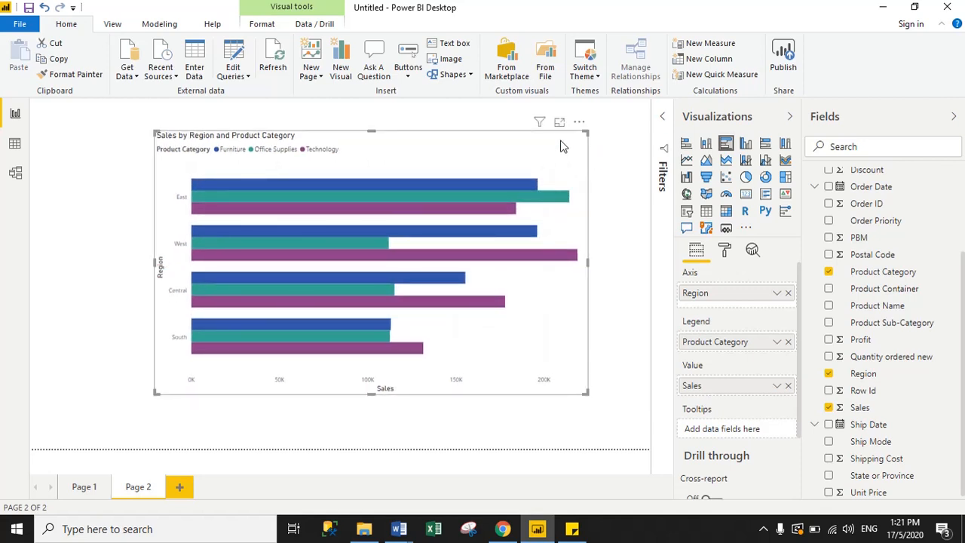
click(512, 145)
Review the chart's General format settings, including its X and Y position, width and height.
click(726, 255)
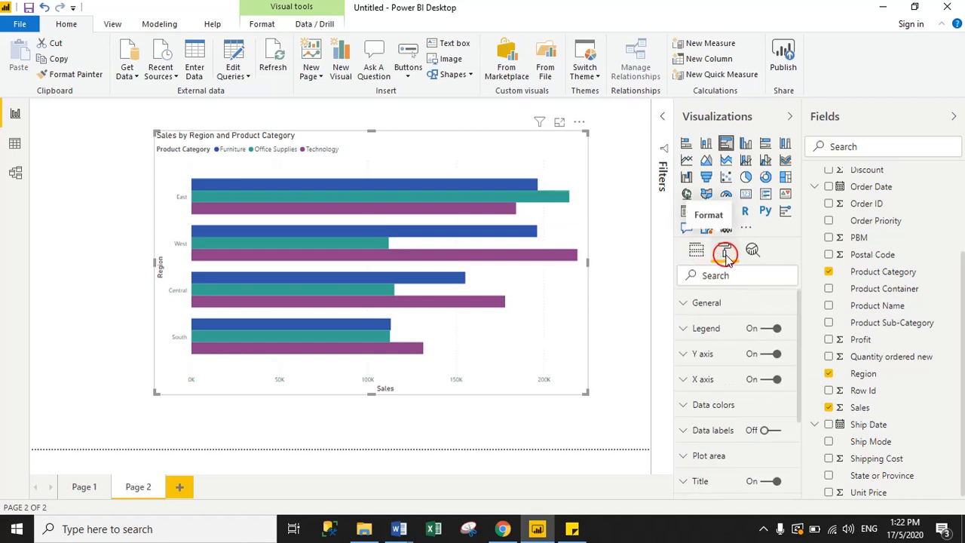
click(690, 305)
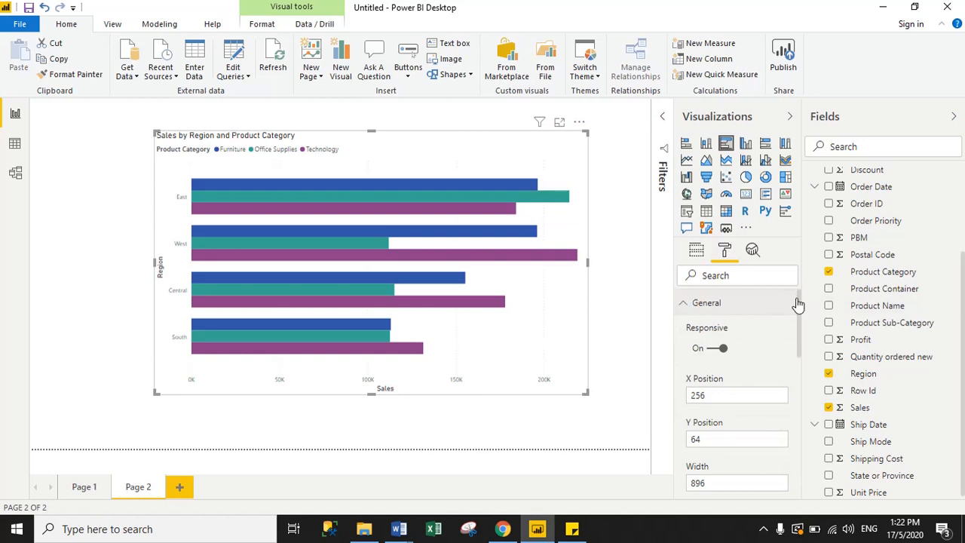
drag(800, 302, 799, 332)
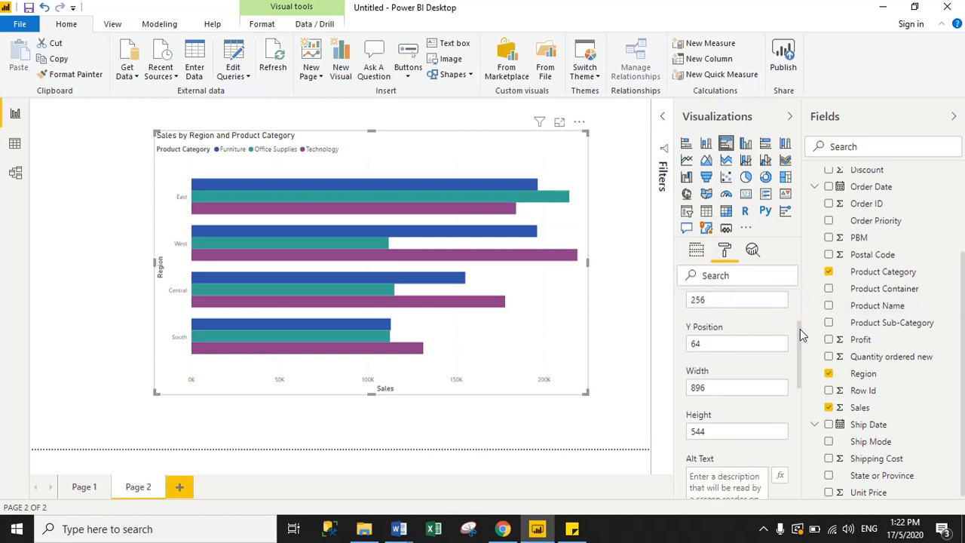
click(725, 392)
click(713, 428)
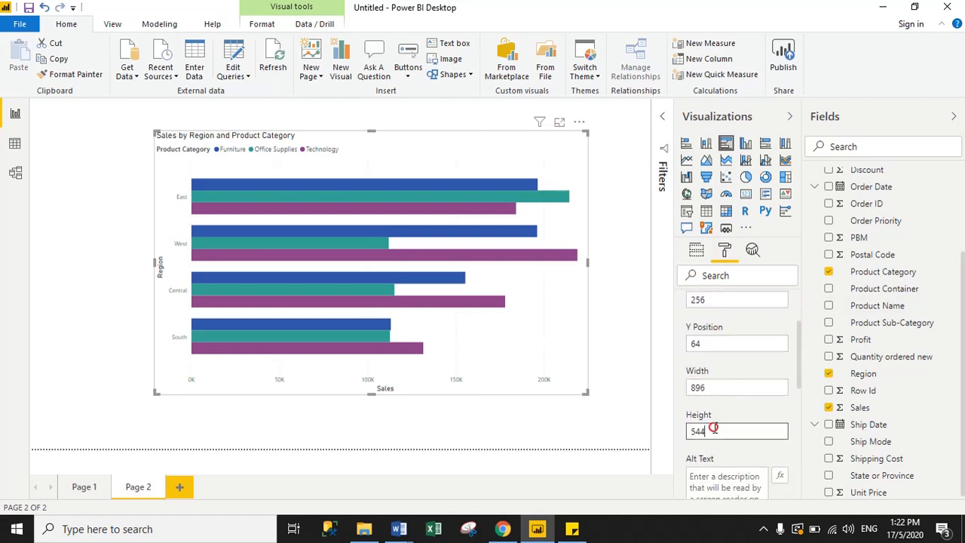
drag(797, 379, 797, 317)
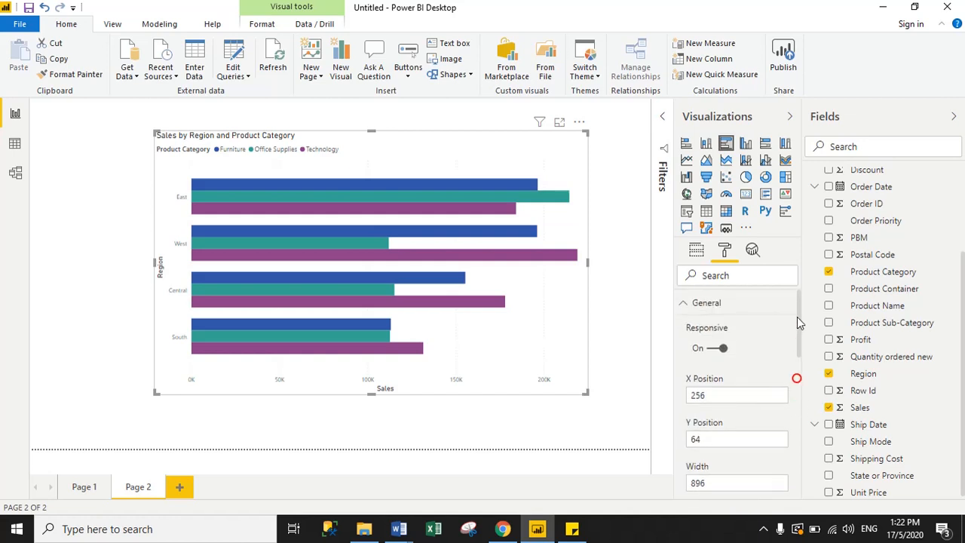
click(685, 305)
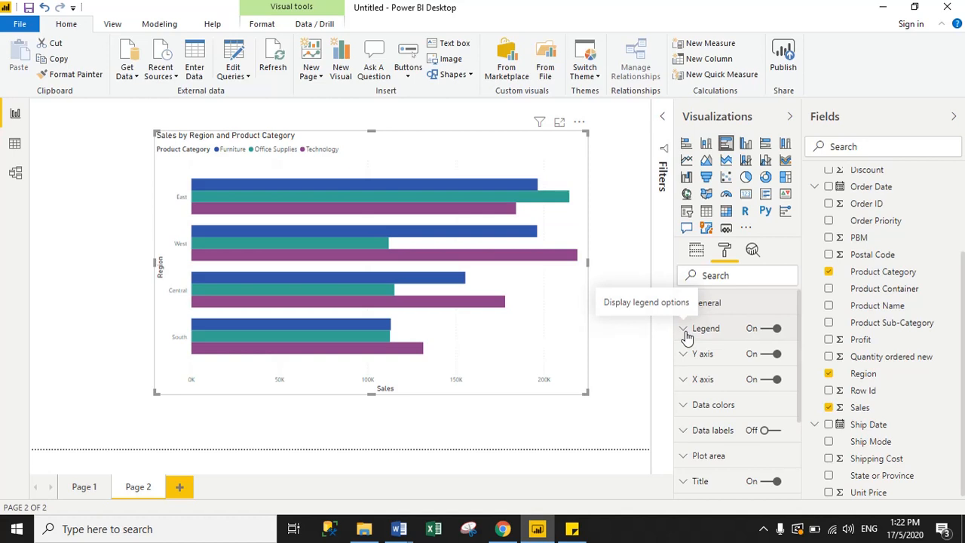
Set the chart's legend position to Top Center.
click(685, 330)
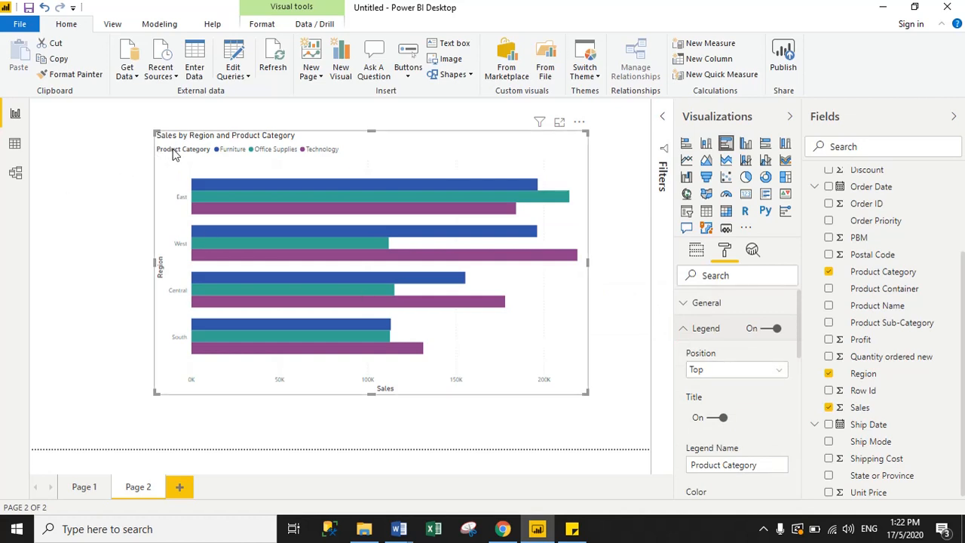
click(737, 370)
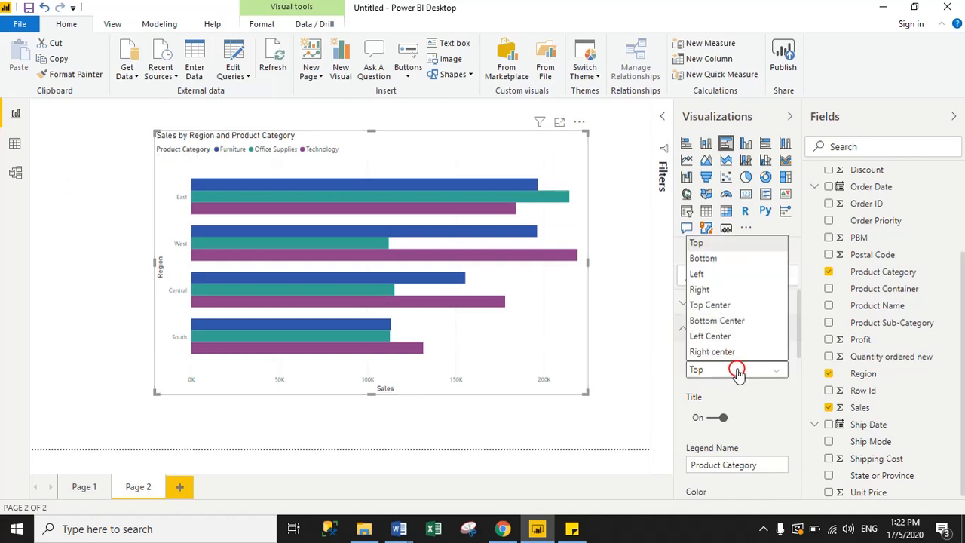
click(719, 306)
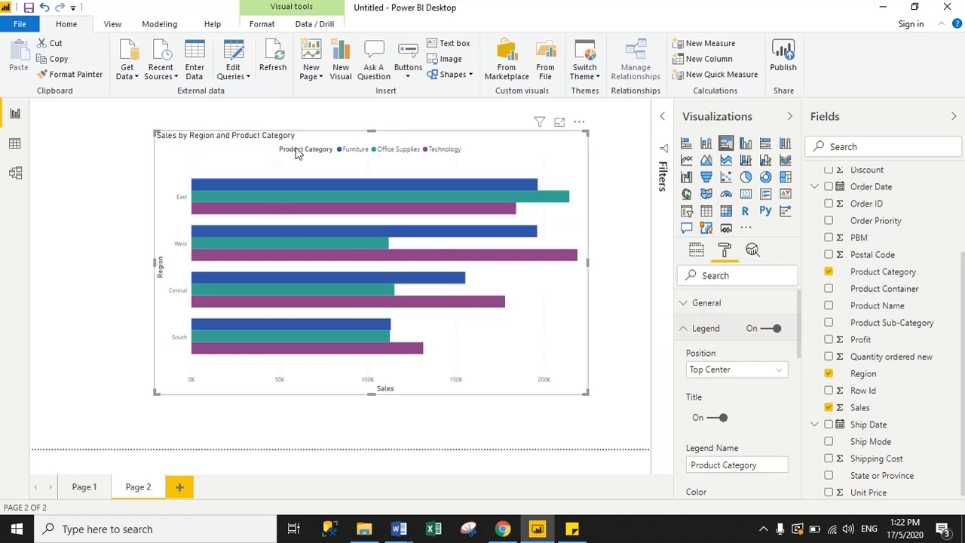
Change the legend text colour to a dark blue theme shade, keeping the legend name Product Category.
drag(800, 342, 800, 373)
triple_click(760, 373)
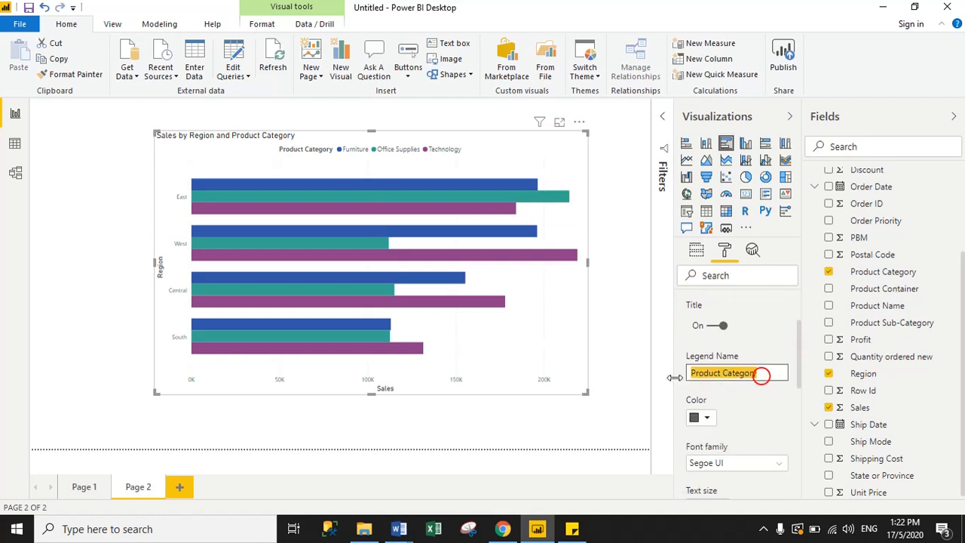
click(738, 408)
click(709, 419)
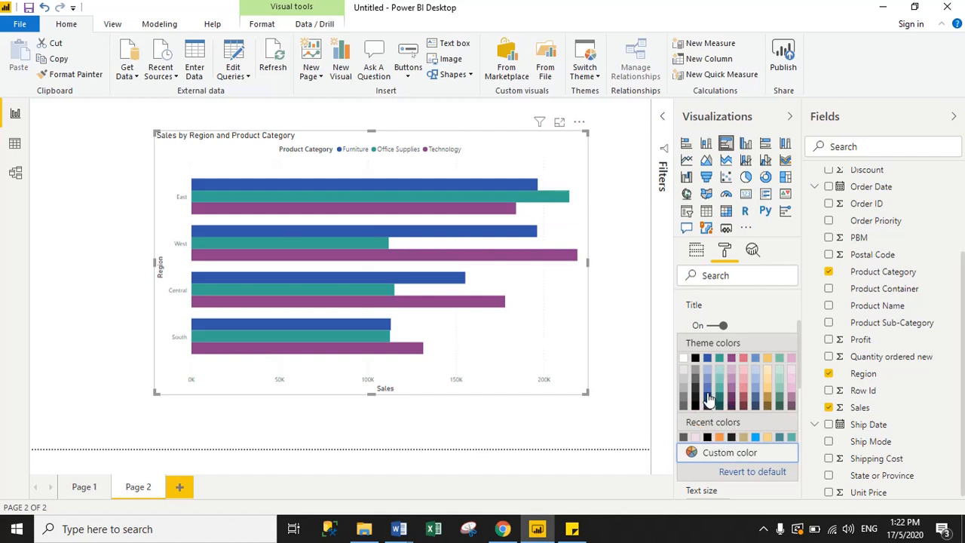
click(708, 394)
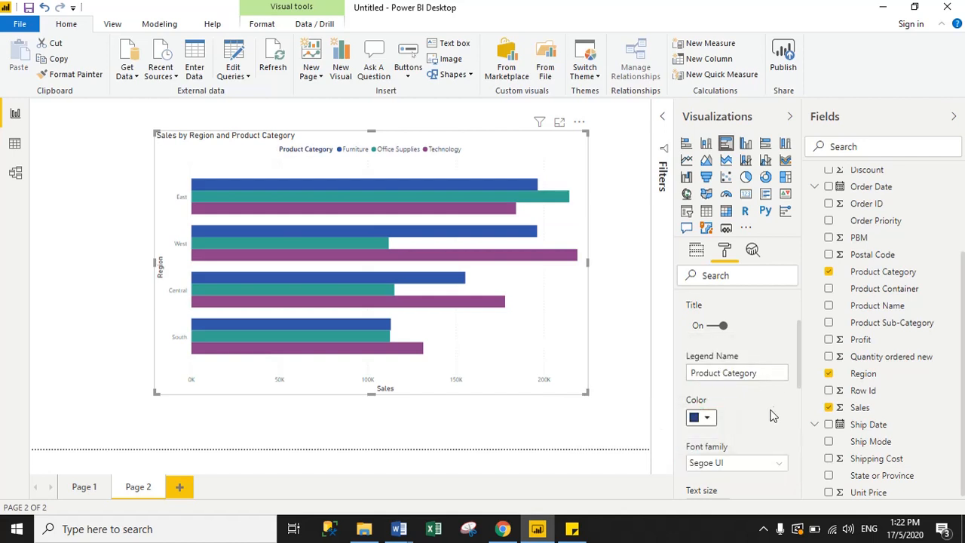
Set the legend's font family to Arial and its text size to 15 pt.
drag(799, 365, 799, 410)
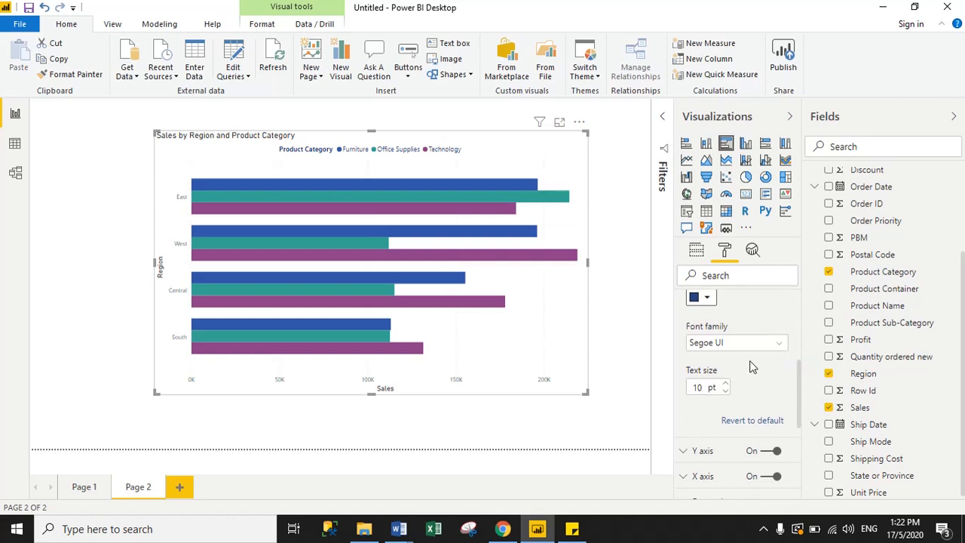
click(732, 342)
click(697, 359)
click(692, 387)
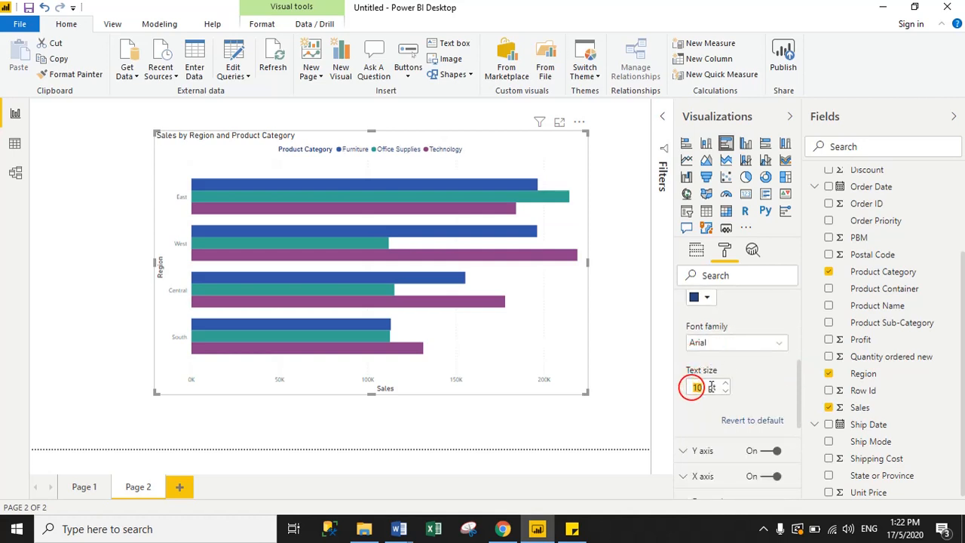
text(15)
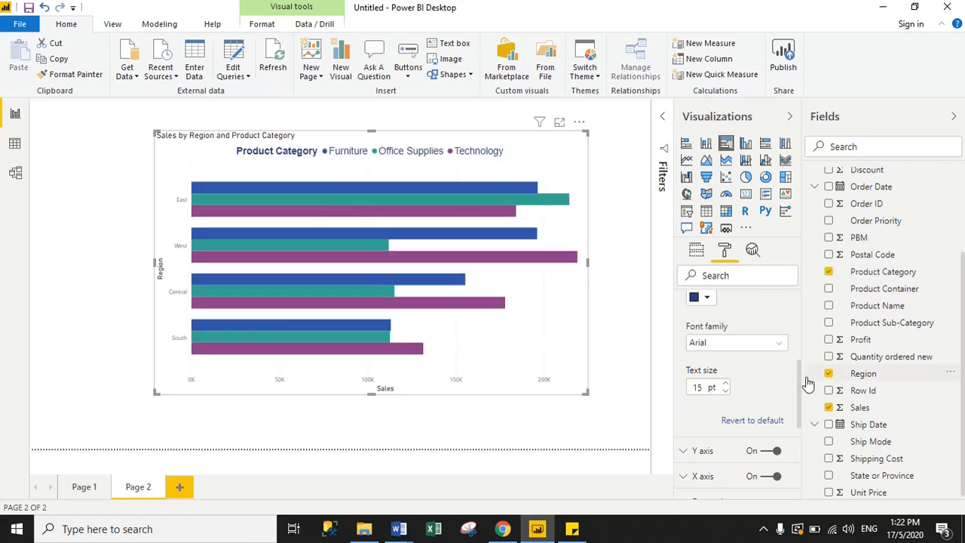
scroll(800, 379, up, 5)
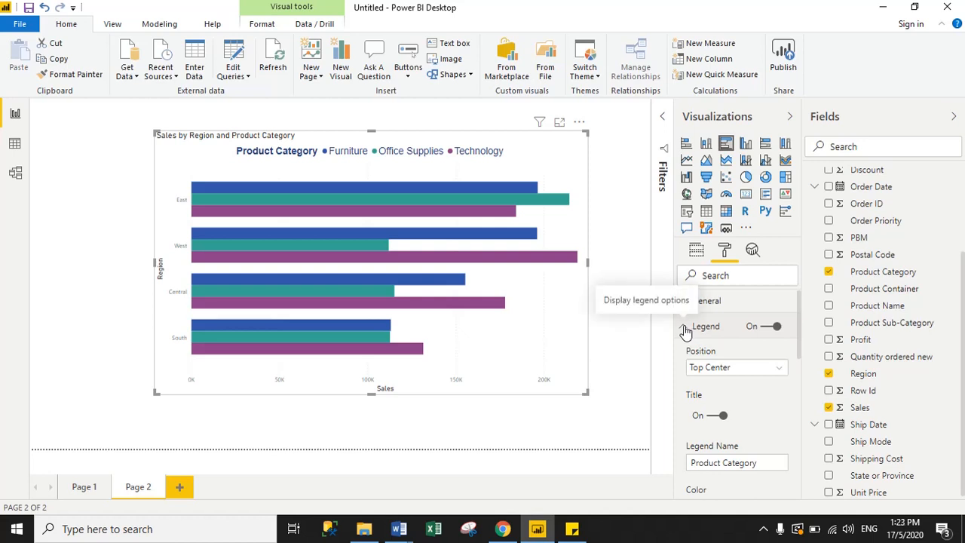
click(683, 328)
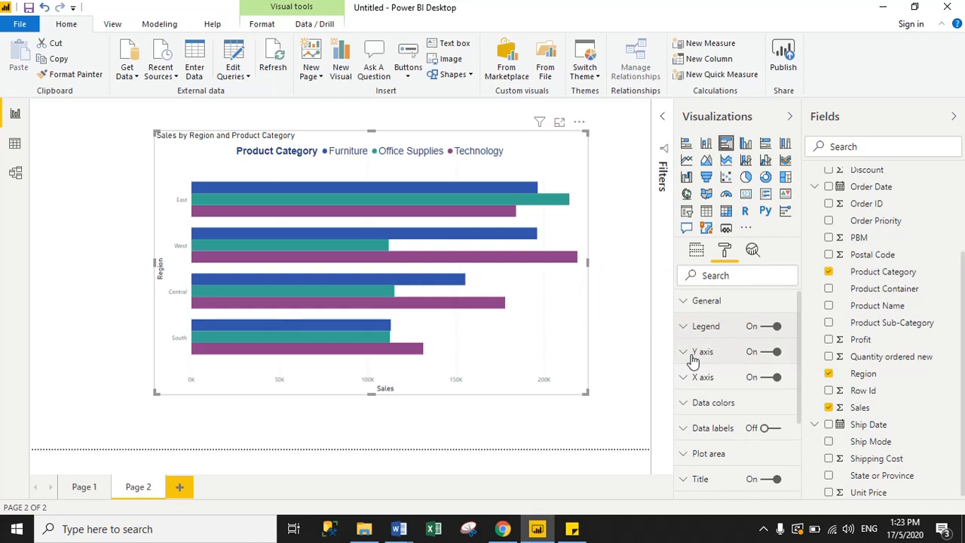
Try the Right position for the chart's Y axis and set it back to Left.
click(692, 354)
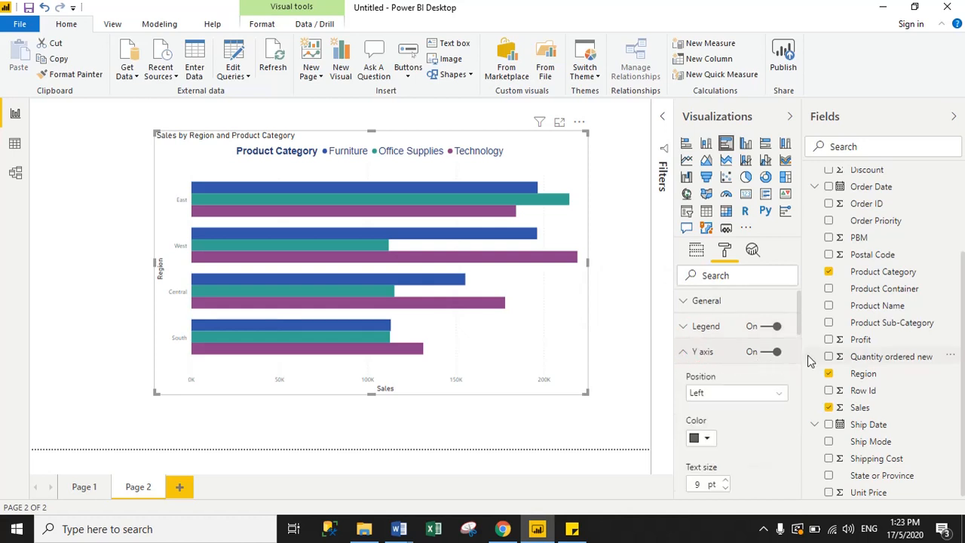
scroll(798, 333, down, 2)
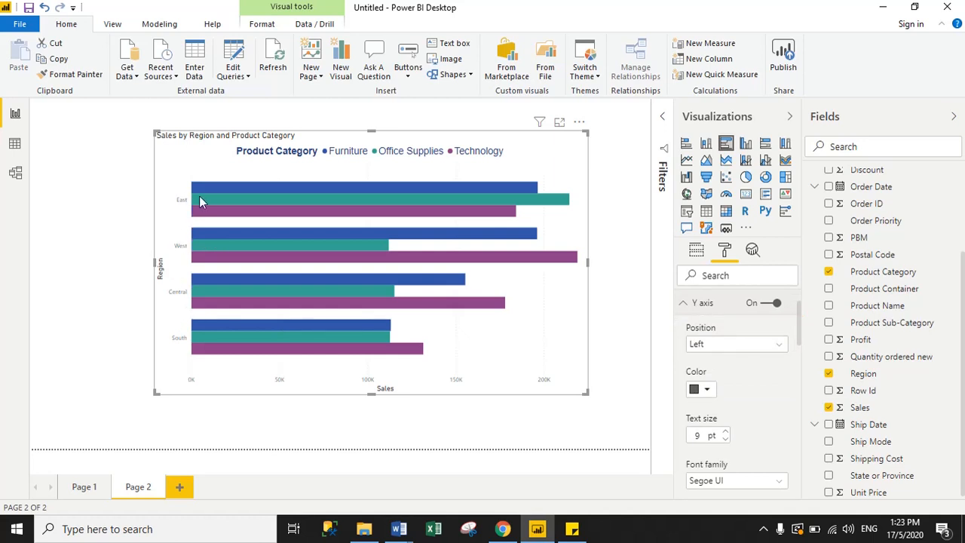
click(722, 347)
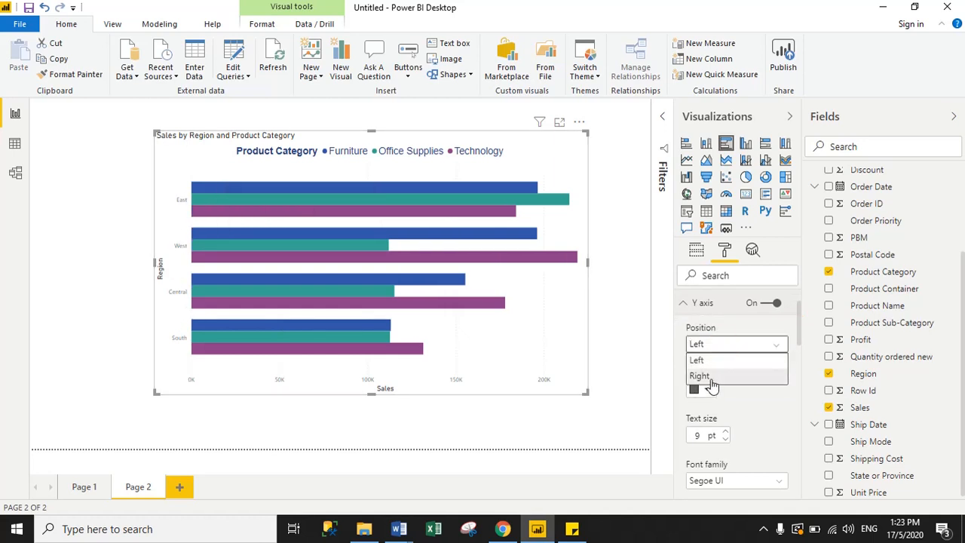
click(709, 379)
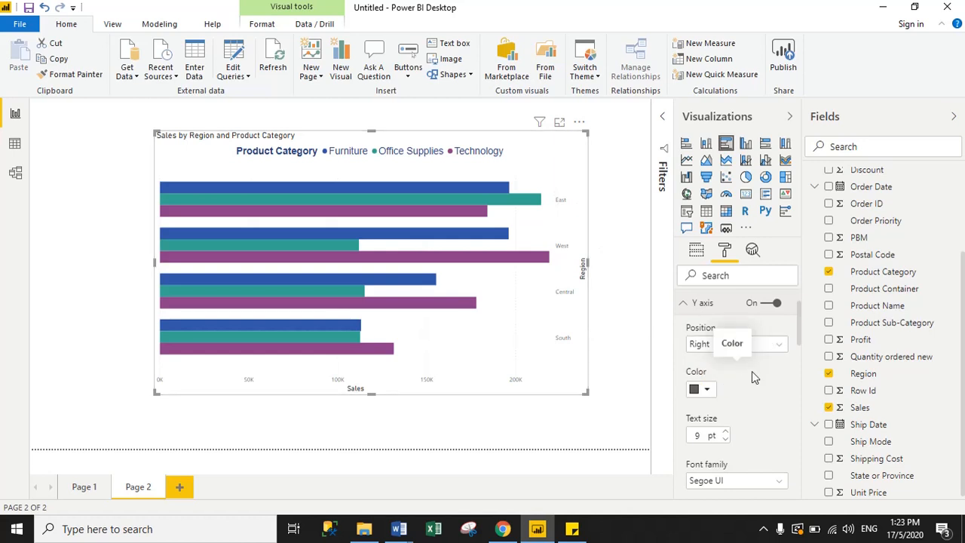
click(694, 348)
click(704, 358)
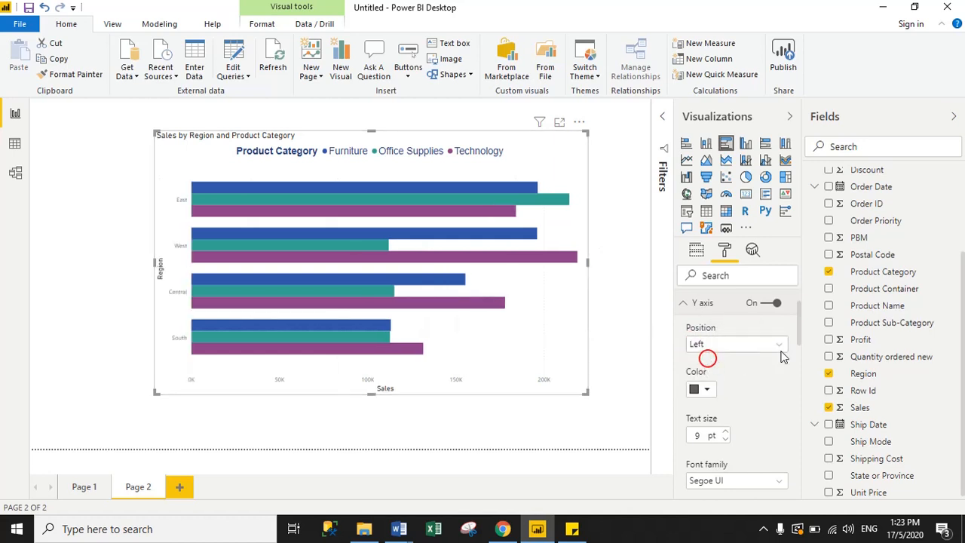
Format the Y axis labels with dark blue colour #26417e, 15 pt text size and the Arial font family.
drag(800, 326, 798, 335)
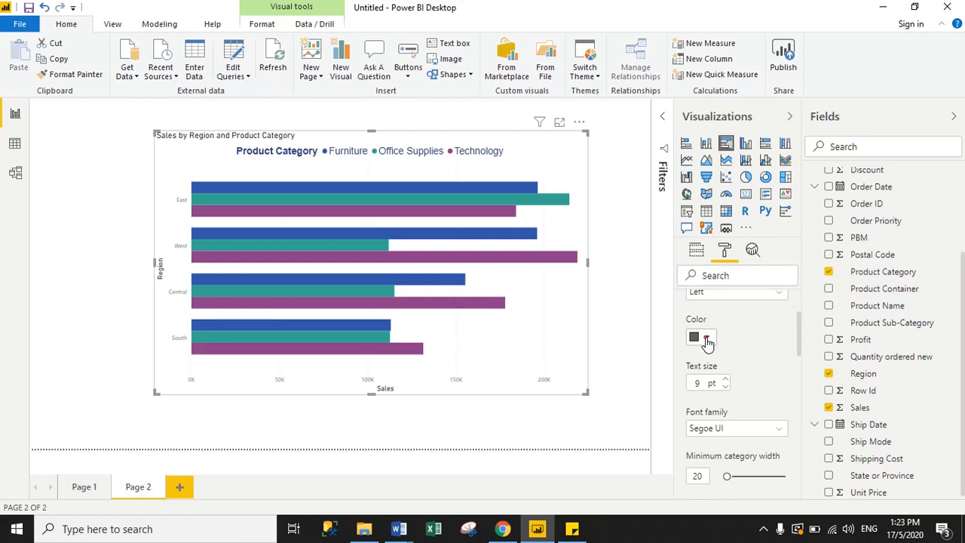
click(704, 339)
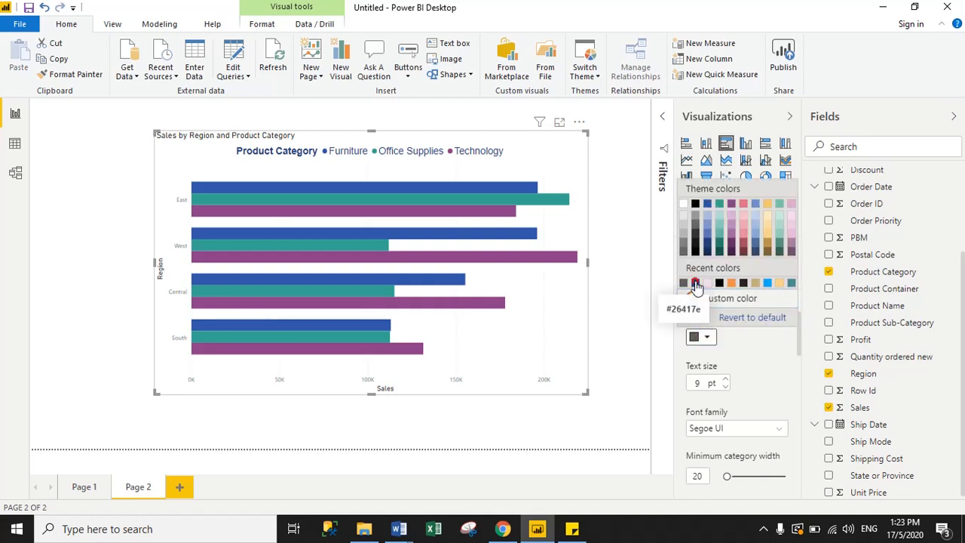
click(695, 283)
click(697, 383)
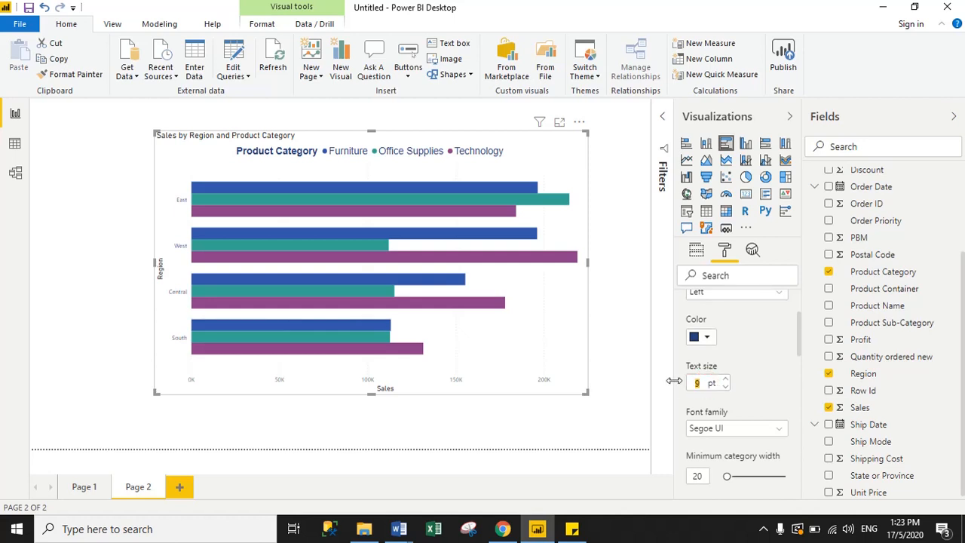
text(15)
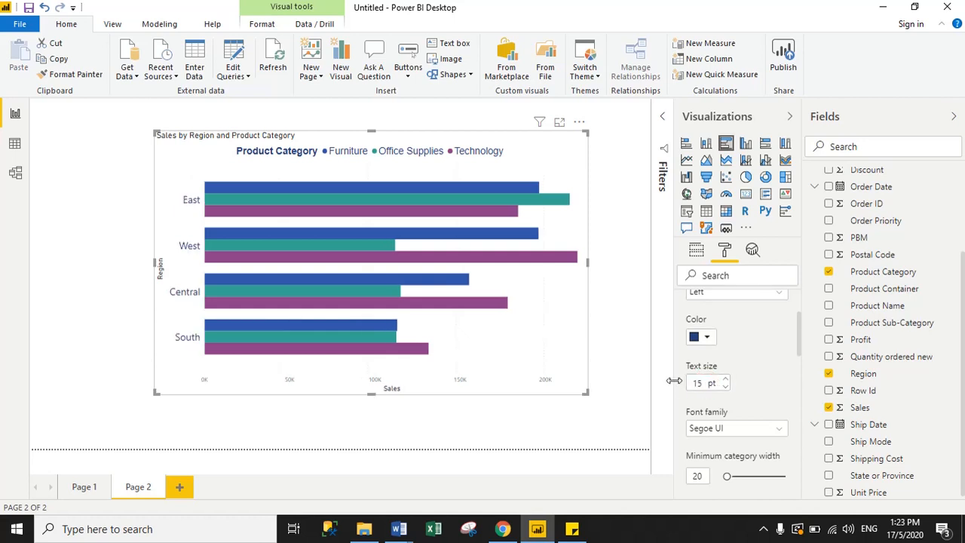
click(718, 429)
click(697, 444)
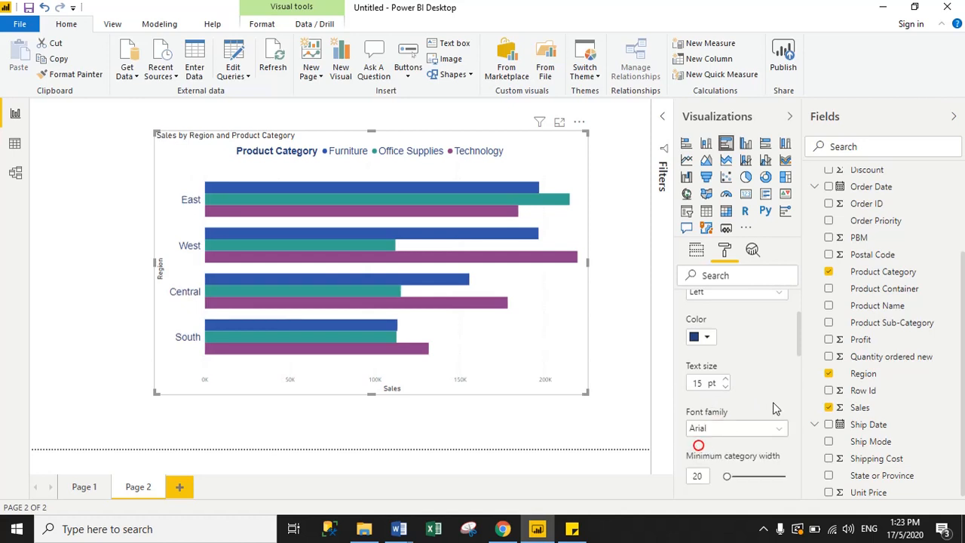
click(802, 337)
mouse_move(800, 348)
mouse_down()
mouse_move(796, 398)
mouse_move(796, 308)
mouse_move(797, 354)
mouse_up()
click(683, 354)
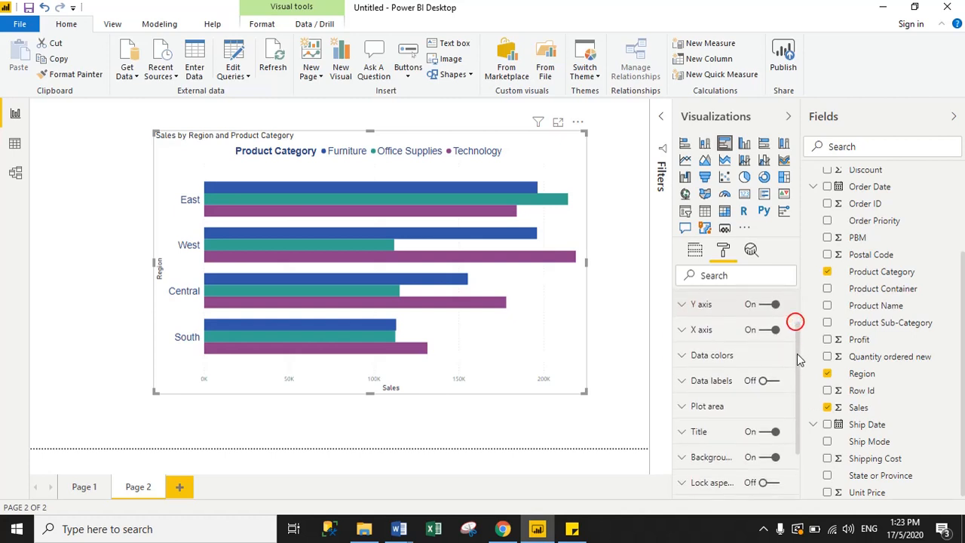
Format the X axis labels with the same dark blue colour, 15 pt text size and the Arial font family.
click(684, 329)
drag(799, 316, 789, 349)
click(704, 324)
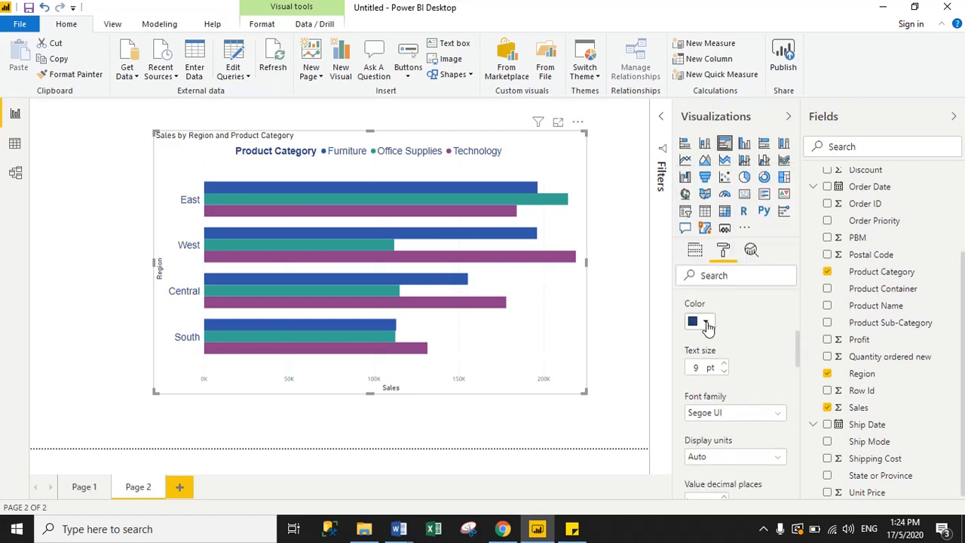
drag(700, 367, 664, 364)
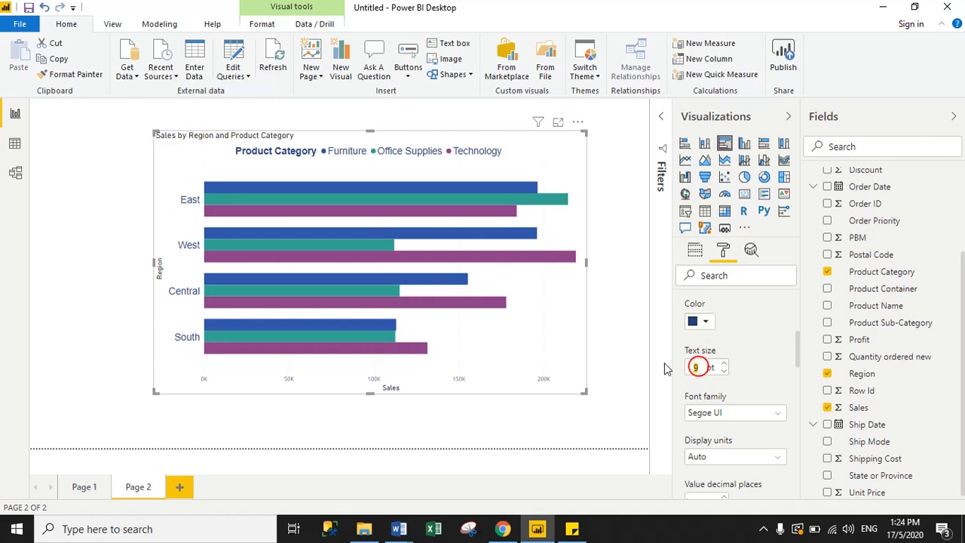
text(15)
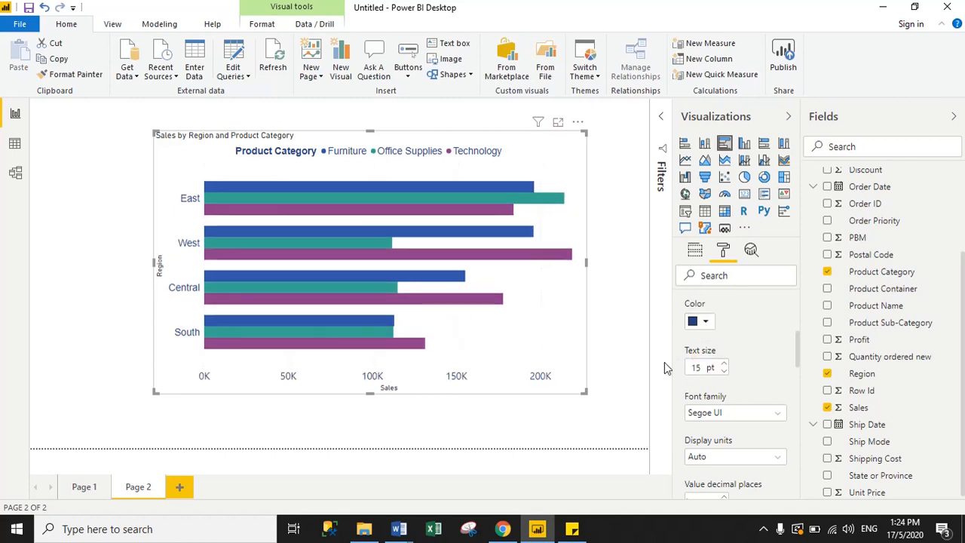
click(729, 413)
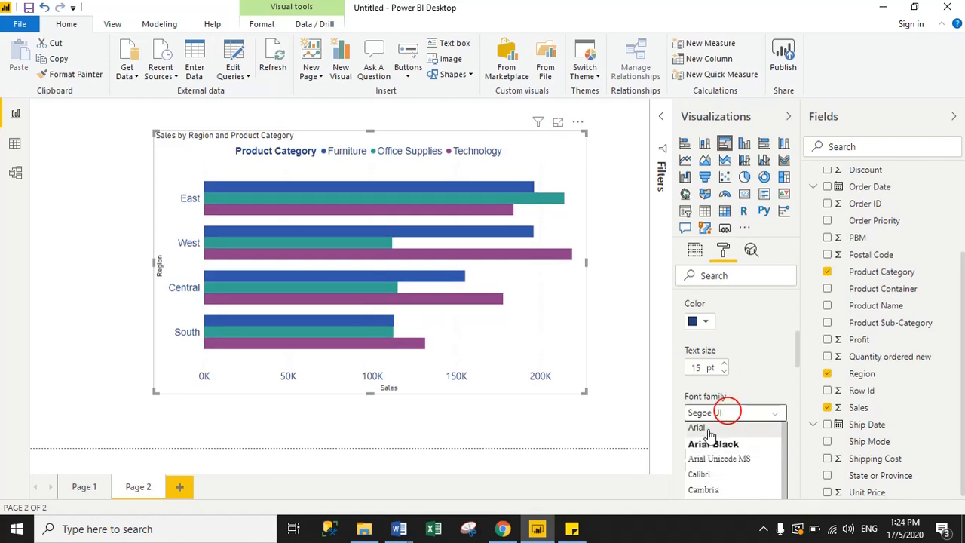
click(707, 428)
Try Millions and Billions as the X axis display units and set them back to Auto.
drag(799, 345, 798, 366)
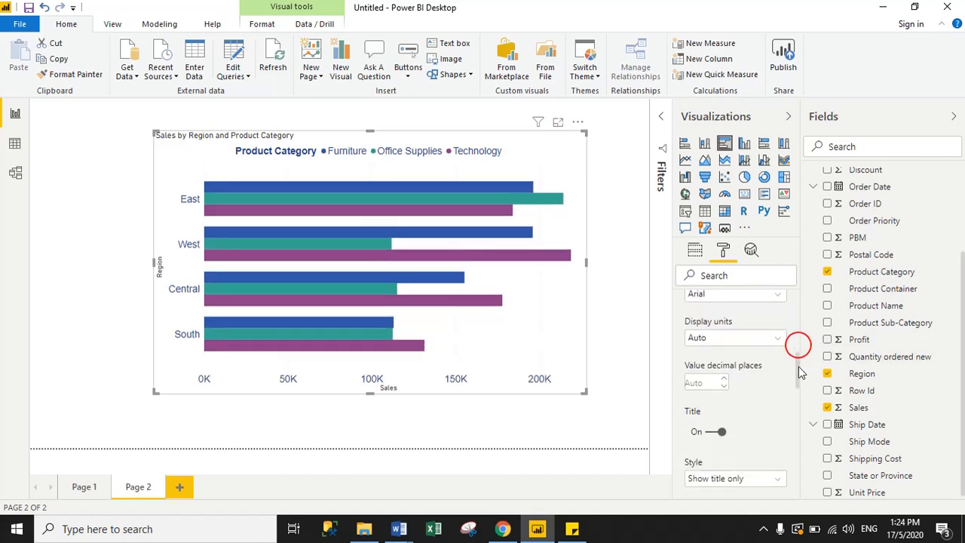
click(722, 340)
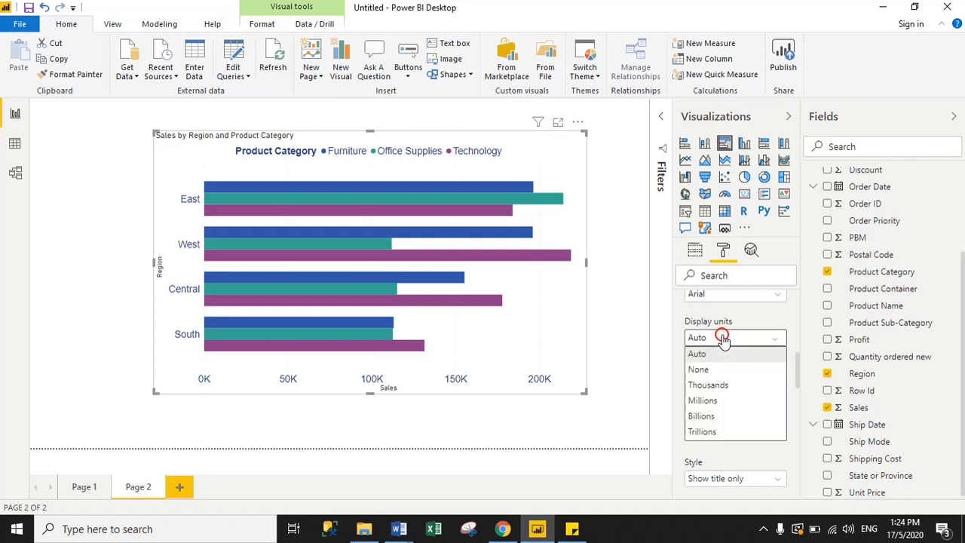
click(702, 403)
click(709, 339)
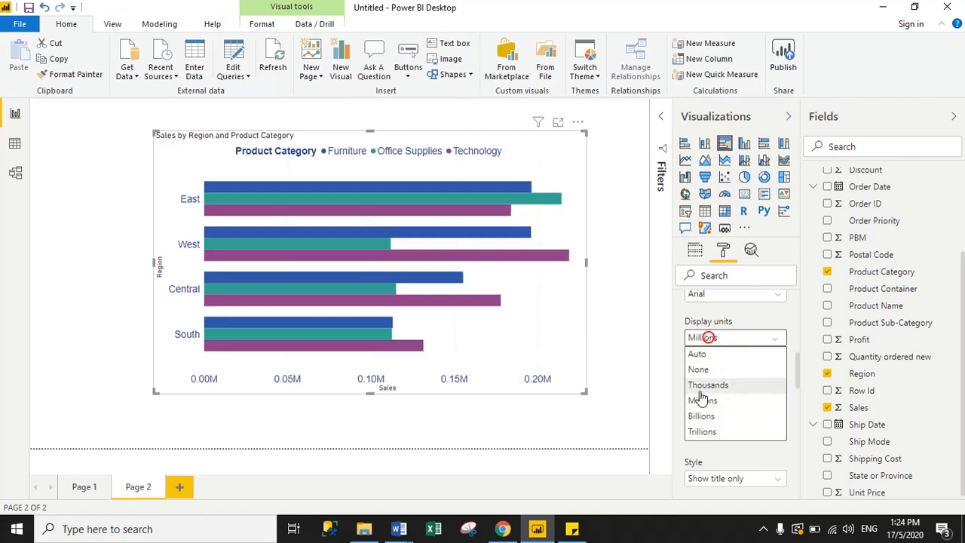
click(695, 414)
click(713, 341)
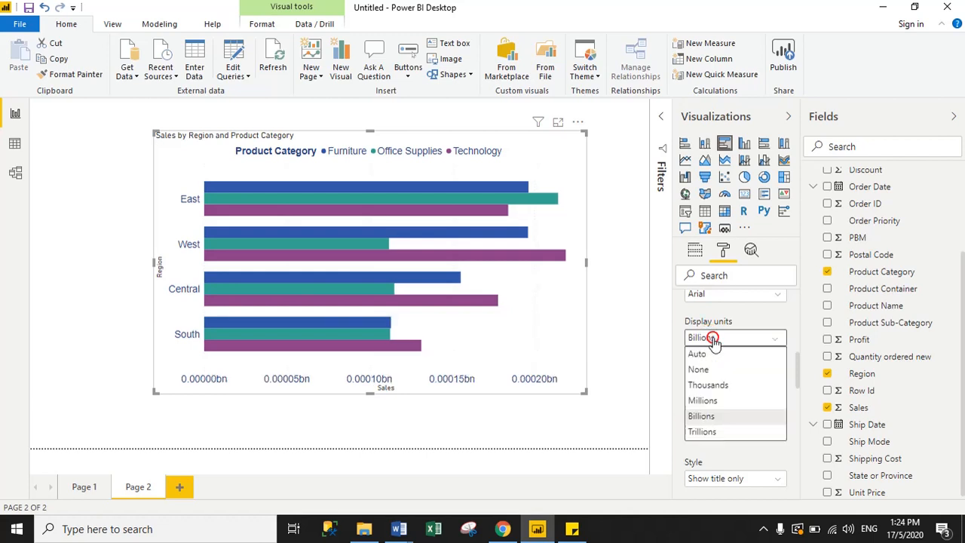
click(698, 354)
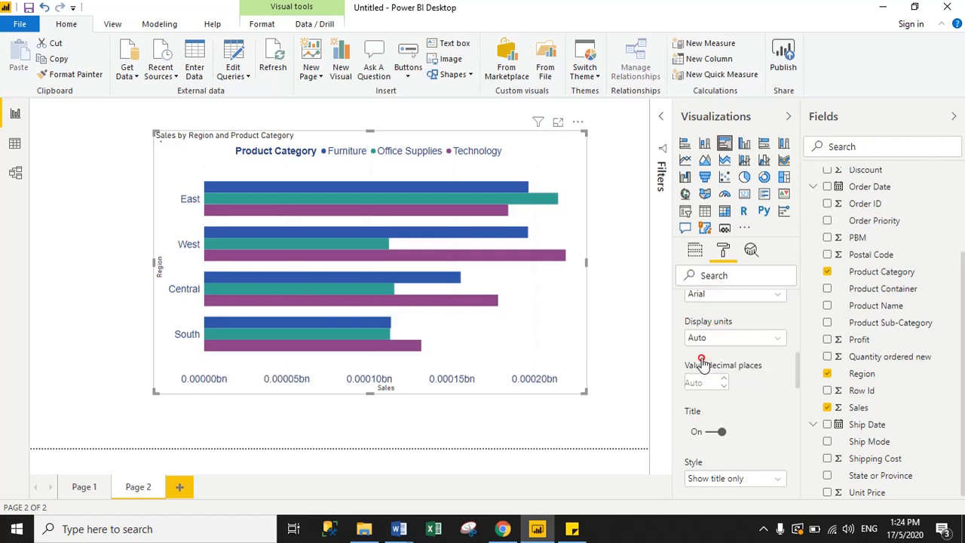
drag(801, 369, 799, 309)
click(675, 323)
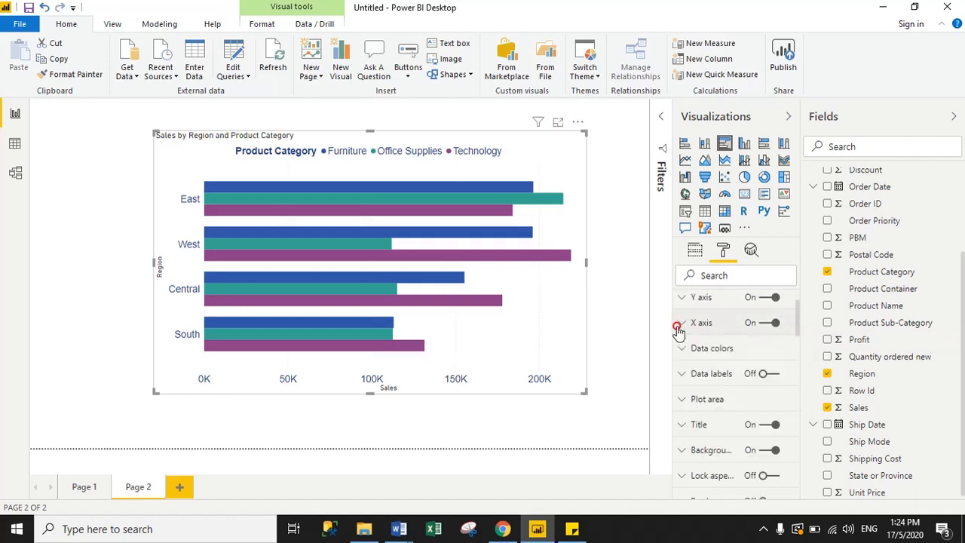
Change the data colours to orange for Furniture, a medium blue theme shade for Office Supplies and yellow for Technology.
click(685, 348)
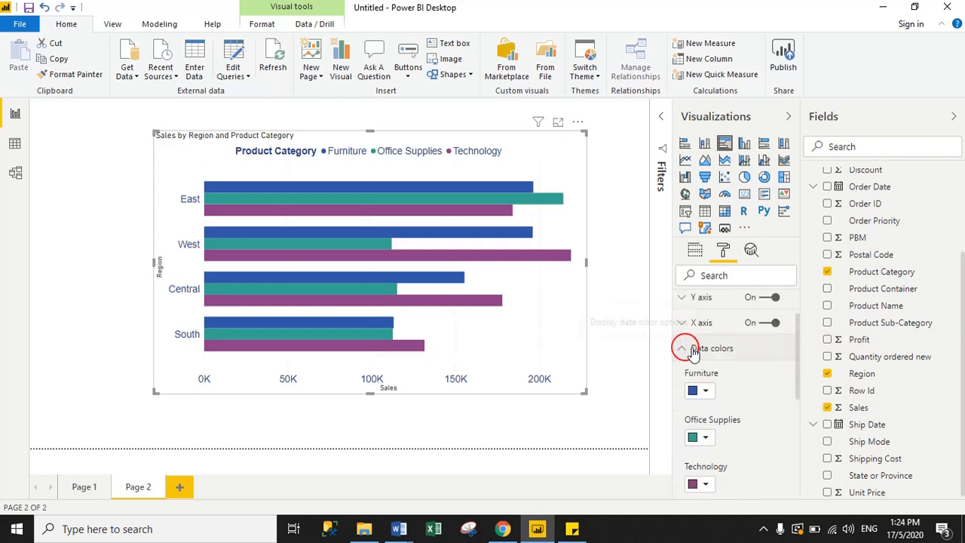
drag(796, 348, 797, 376)
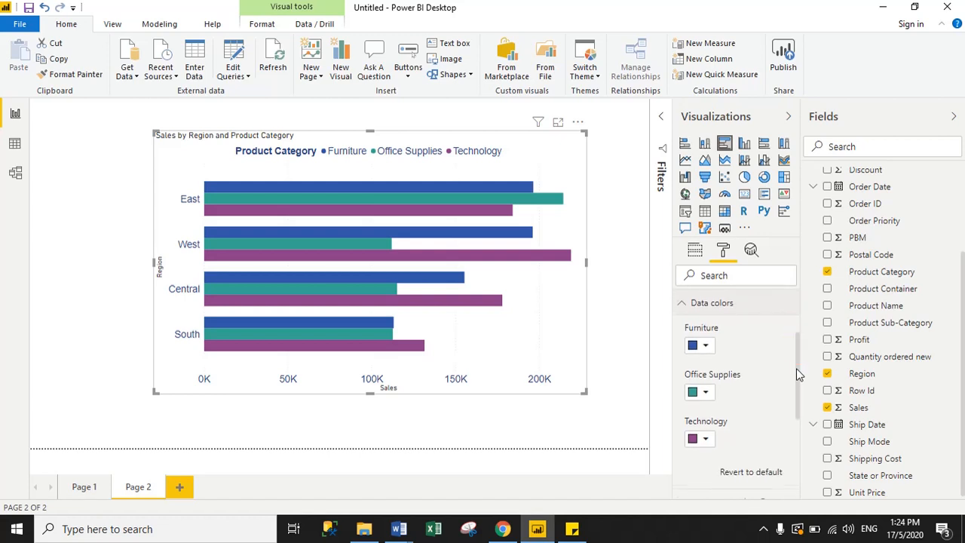
click(706, 334)
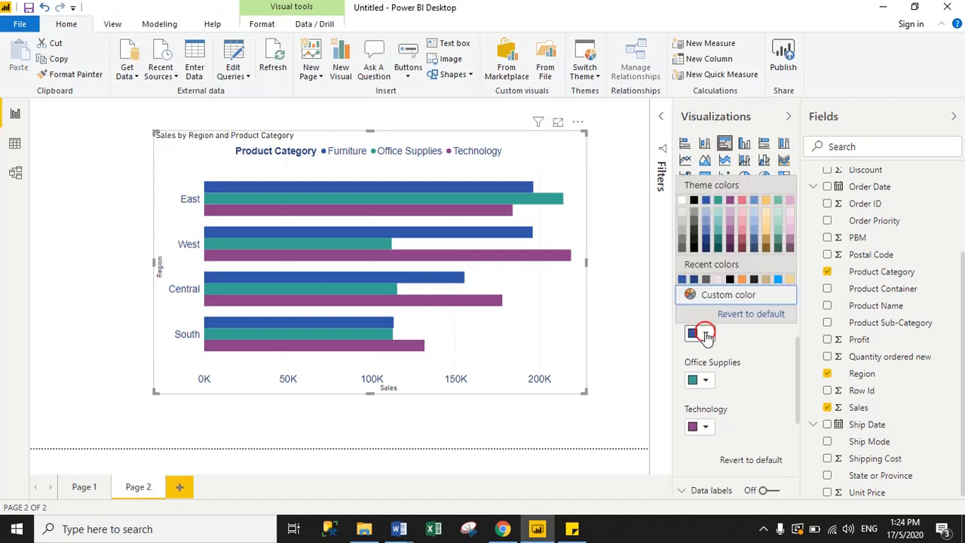
click(744, 279)
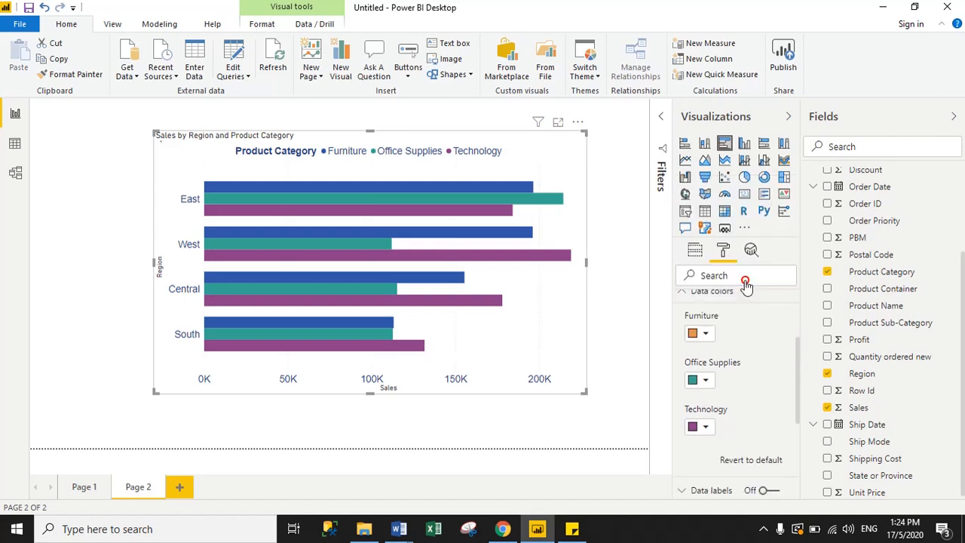
click(704, 380)
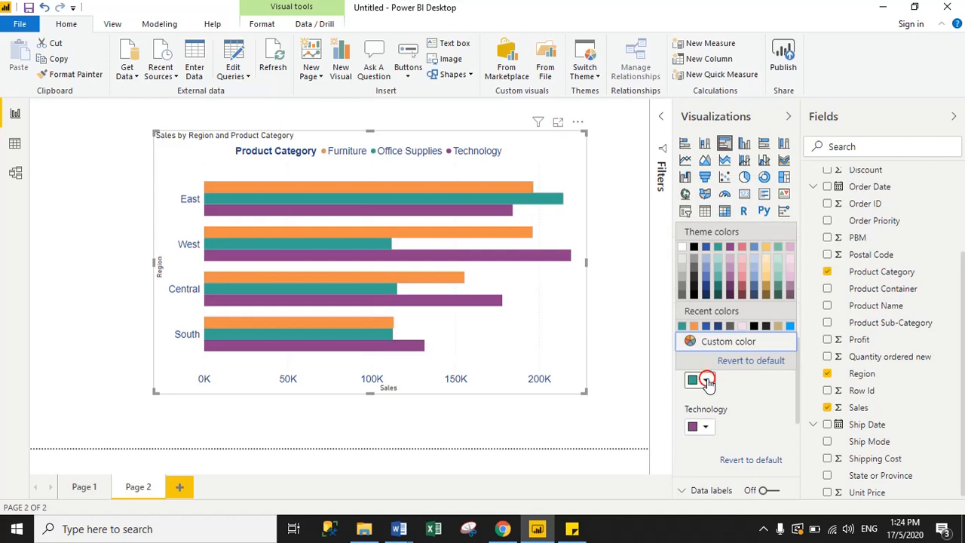
click(707, 283)
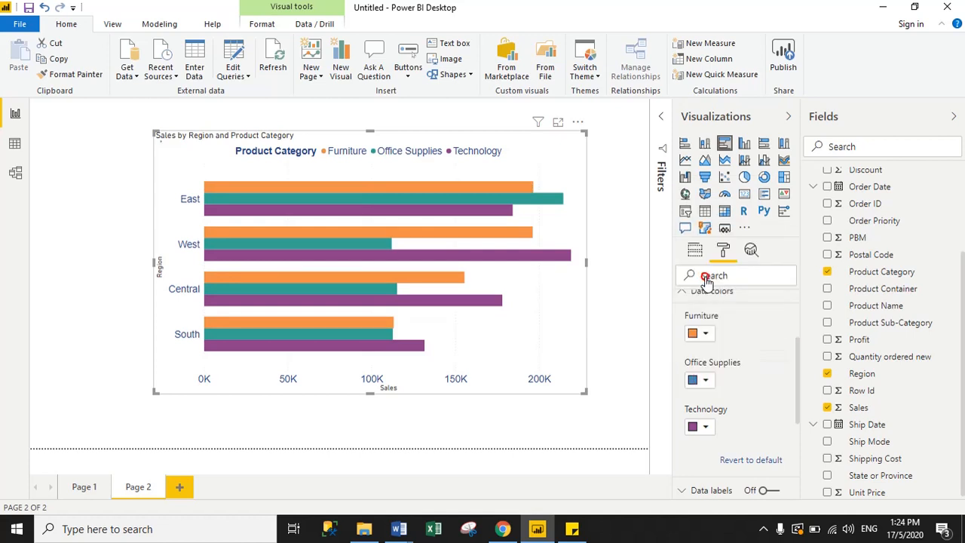
click(703, 425)
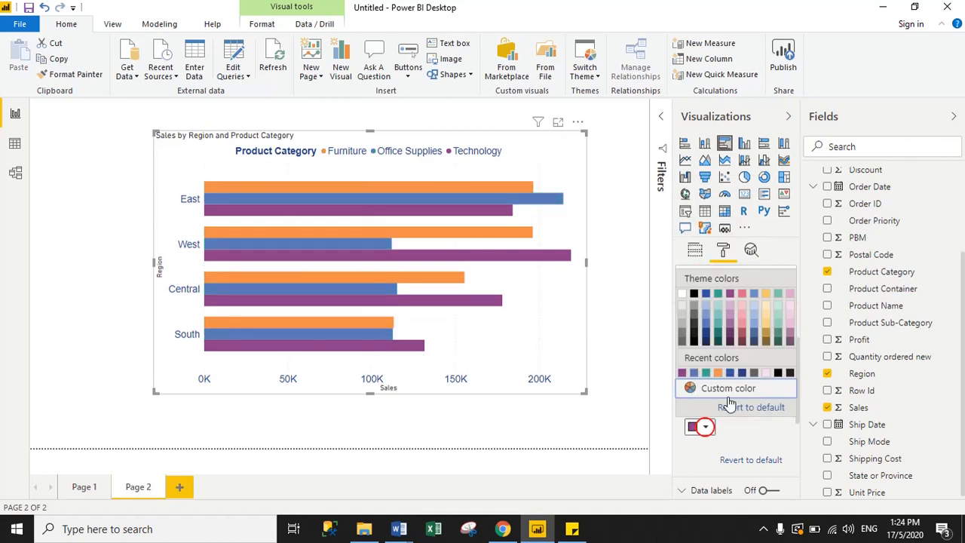
click(766, 294)
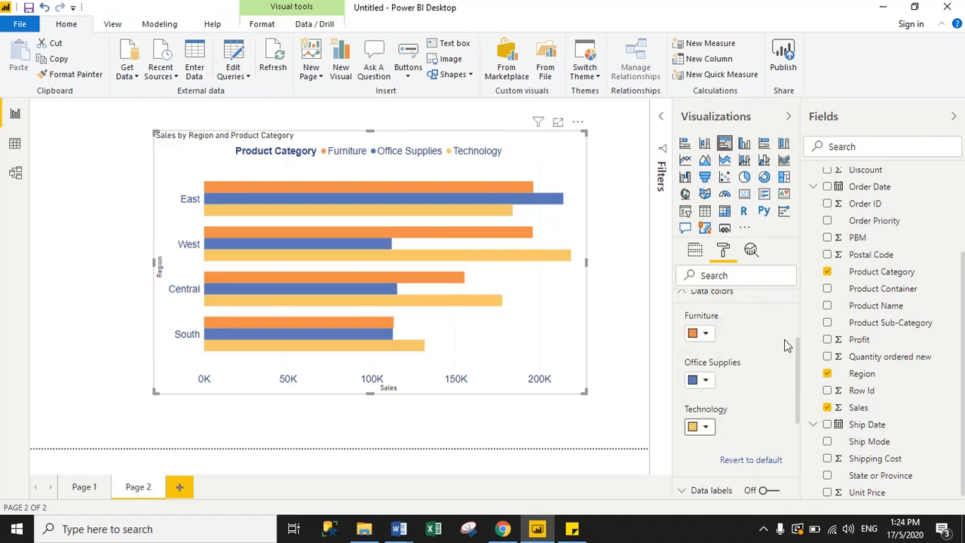
scroll(797, 365, up, 2)
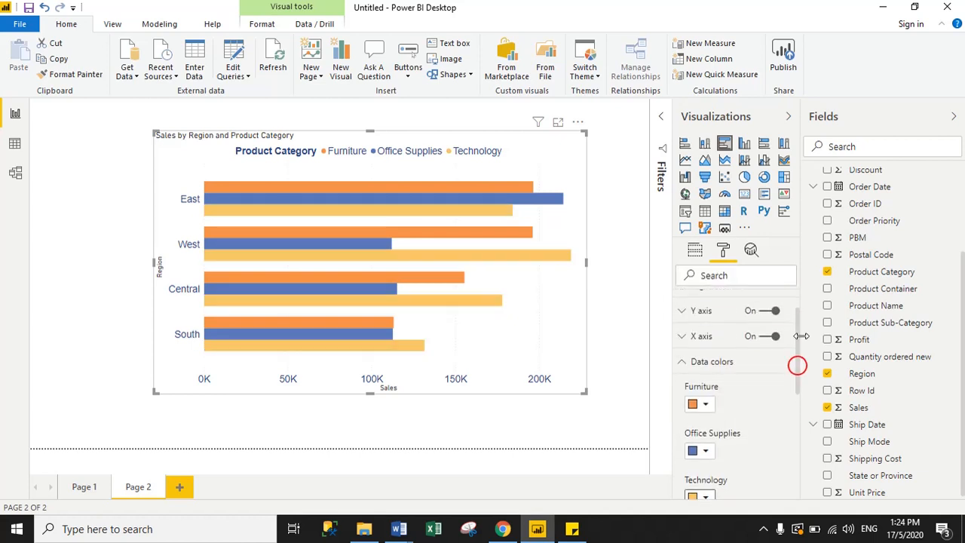
click(688, 367)
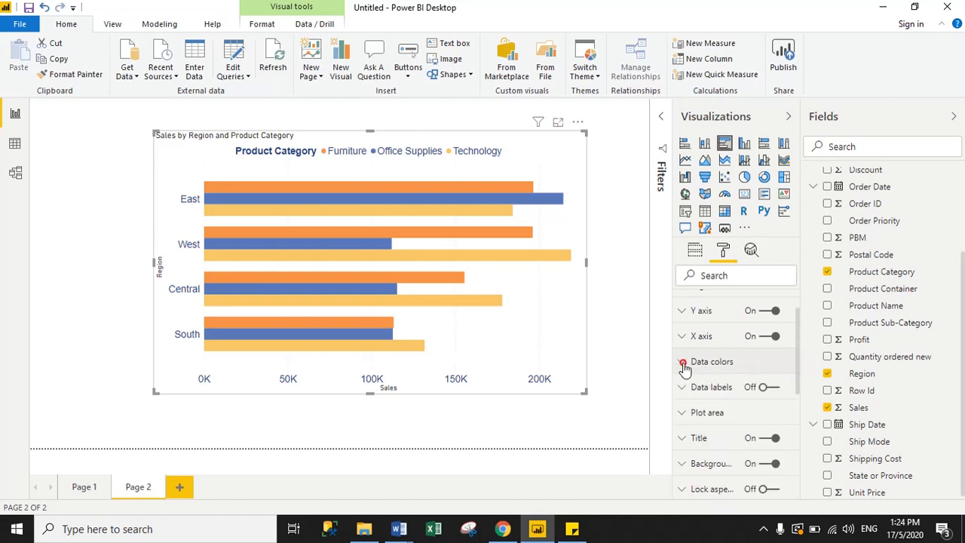
Turn on the chart's data labels and set their colour to black.
click(769, 388)
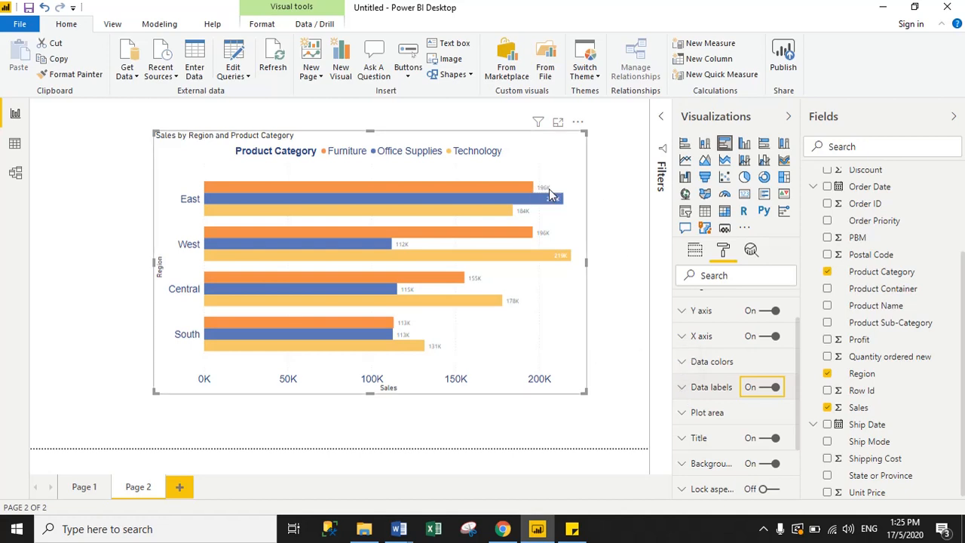
click(686, 387)
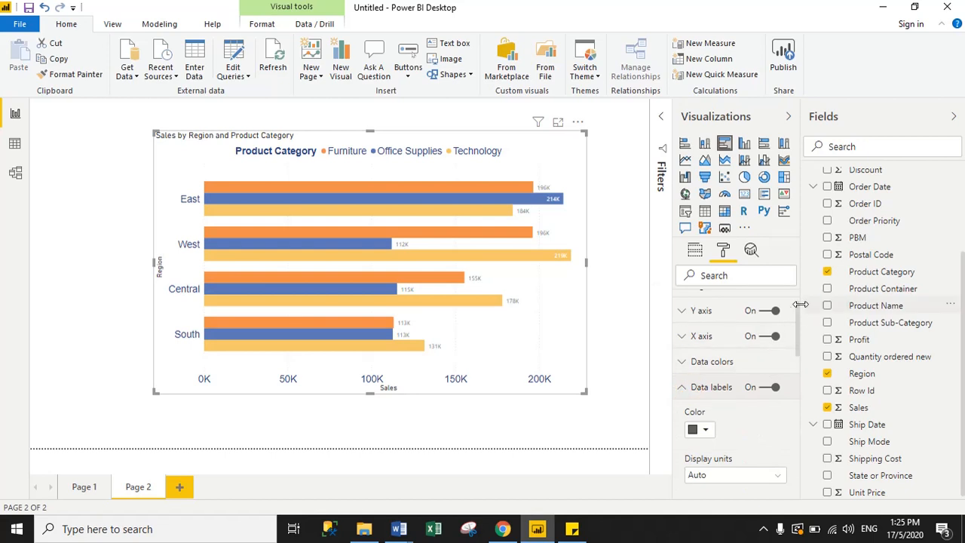
drag(796, 309, 797, 333)
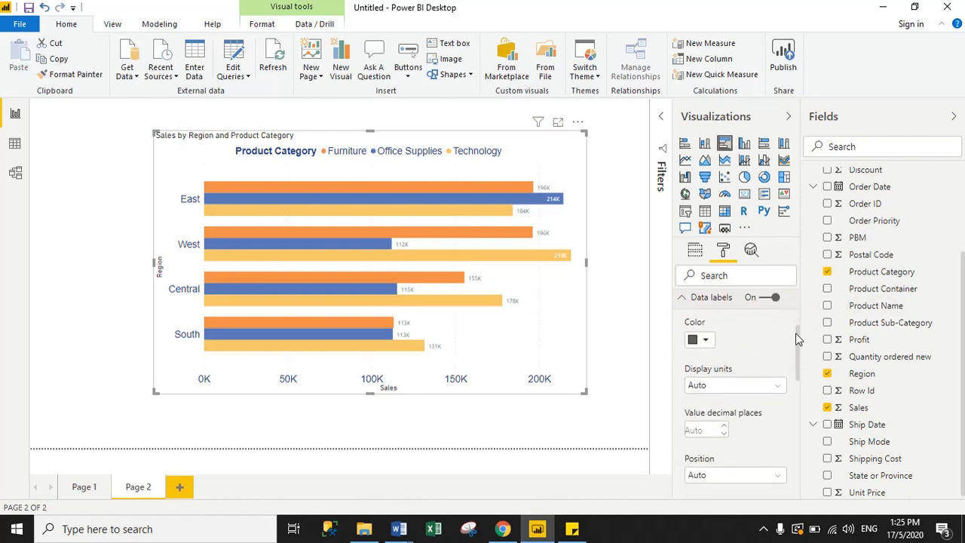
click(707, 343)
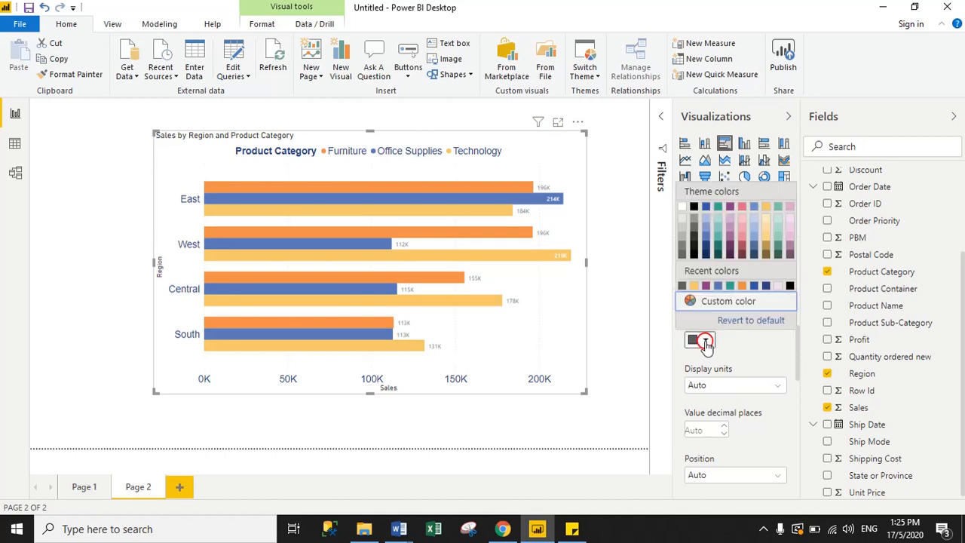
click(789, 287)
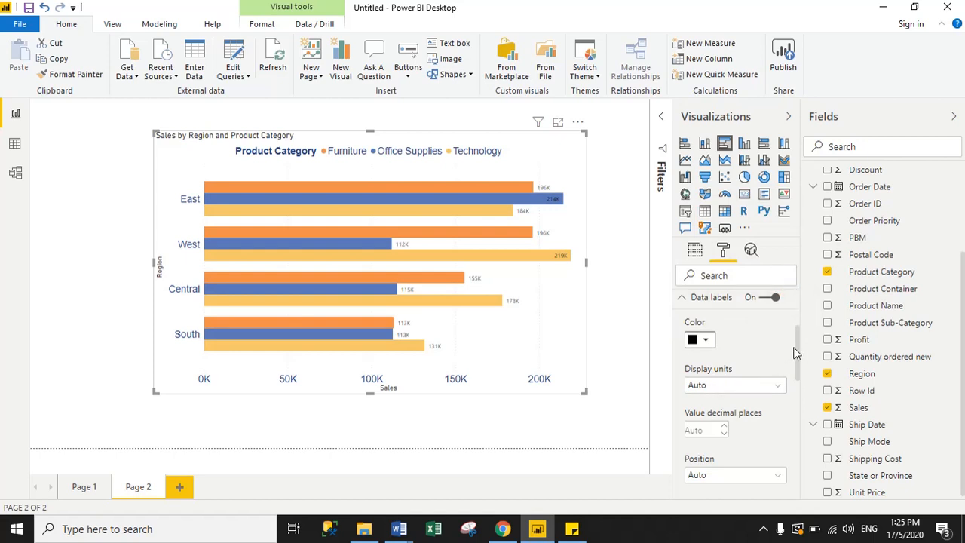
Set the data labels' position to Inside center and their text size to 12 pt.
drag(797, 344, 790, 376)
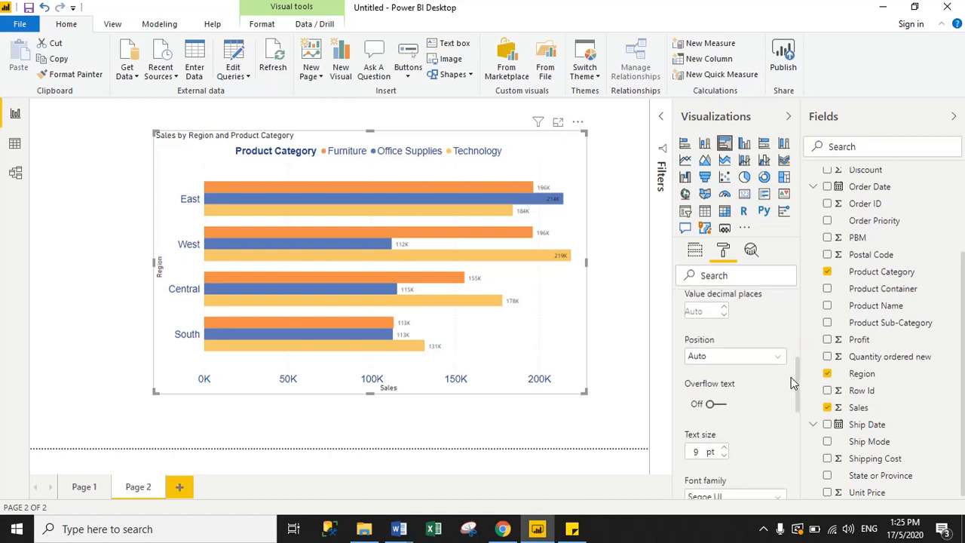
click(722, 355)
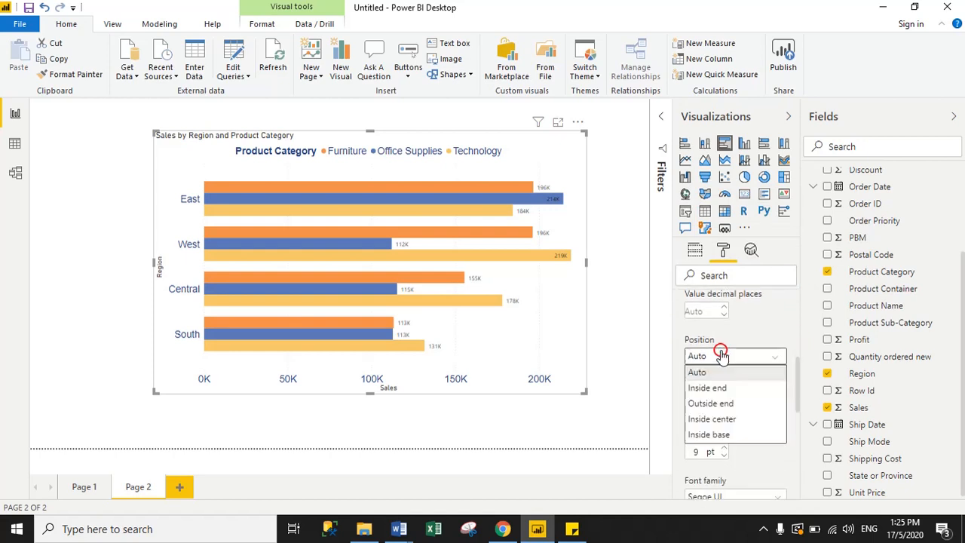
click(707, 419)
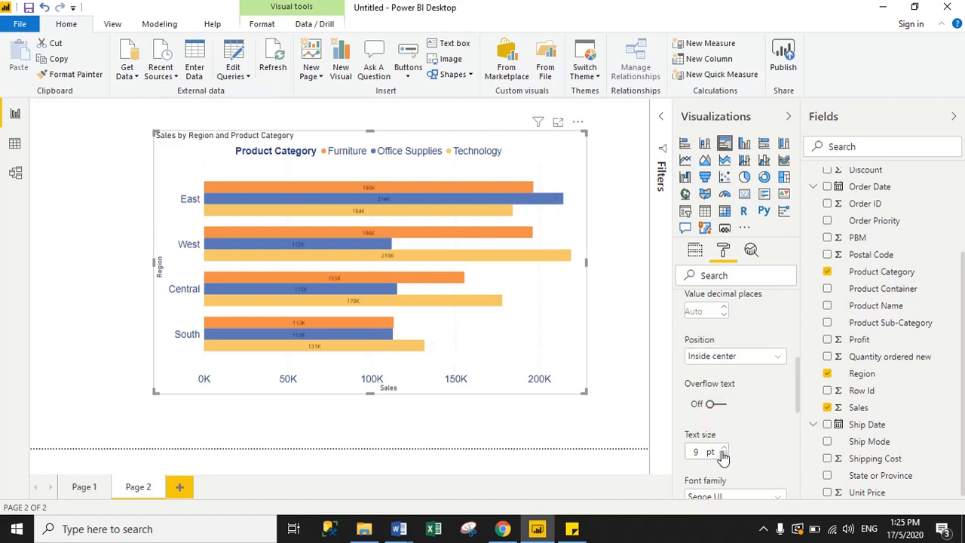
click(702, 451)
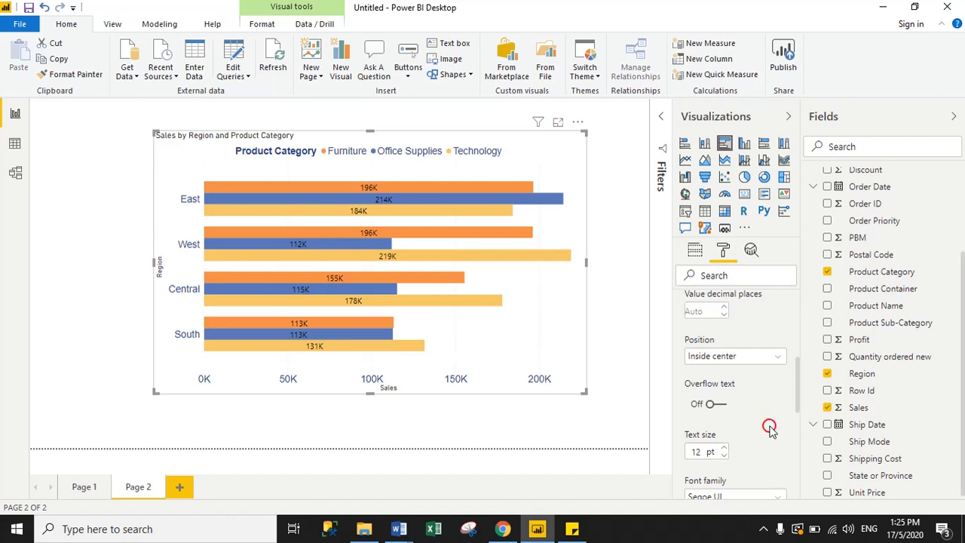
Set the data labels' font family to Arial and turn on their background.
drag(798, 387, 799, 417)
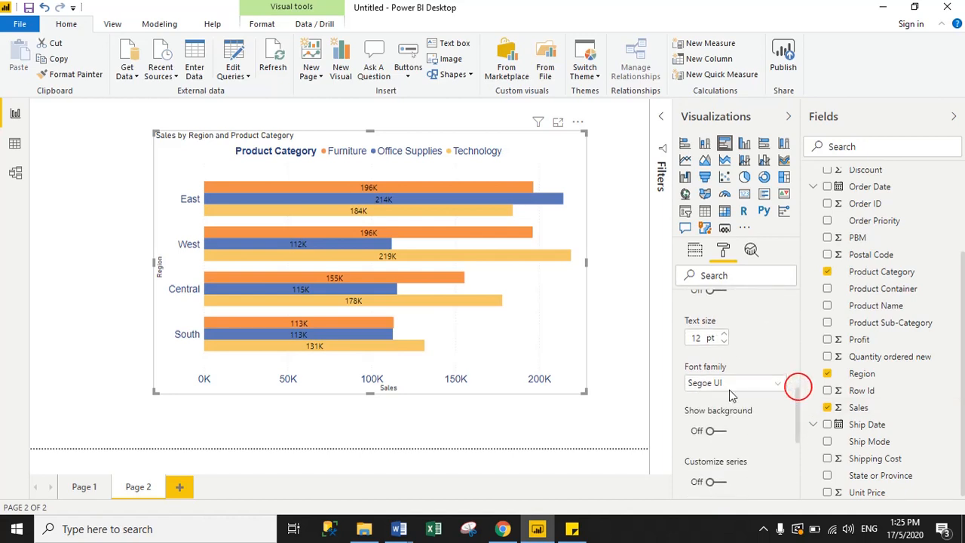
click(720, 383)
click(713, 400)
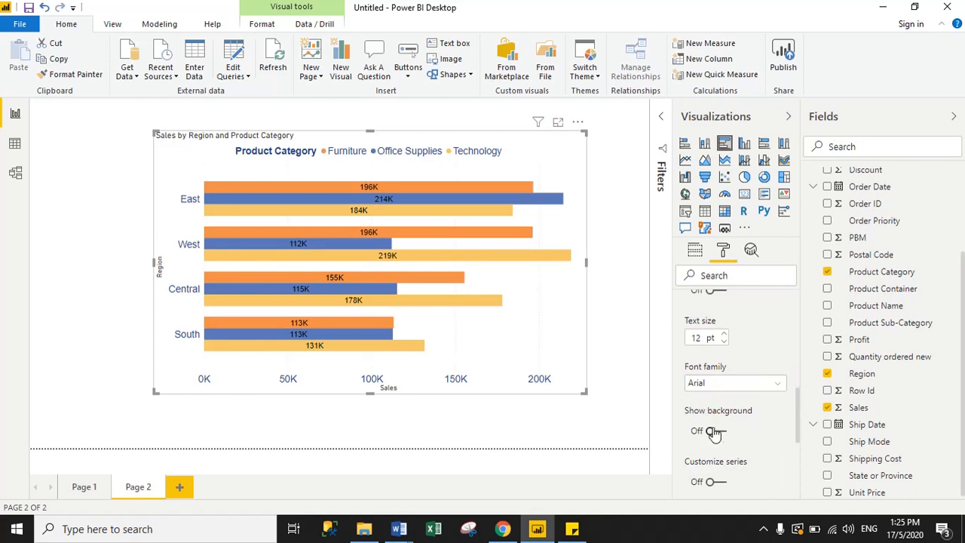
click(715, 432)
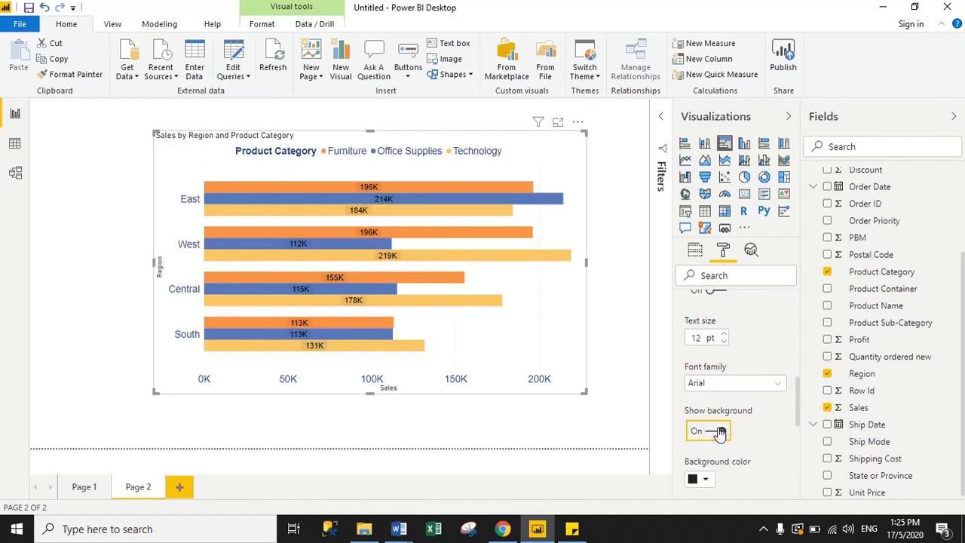
drag(801, 410, 796, 341)
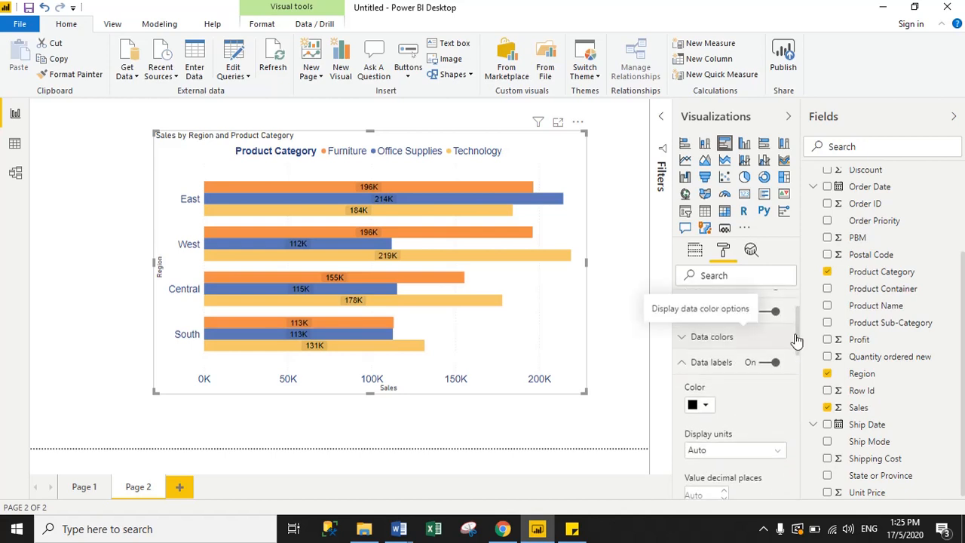
click(682, 363)
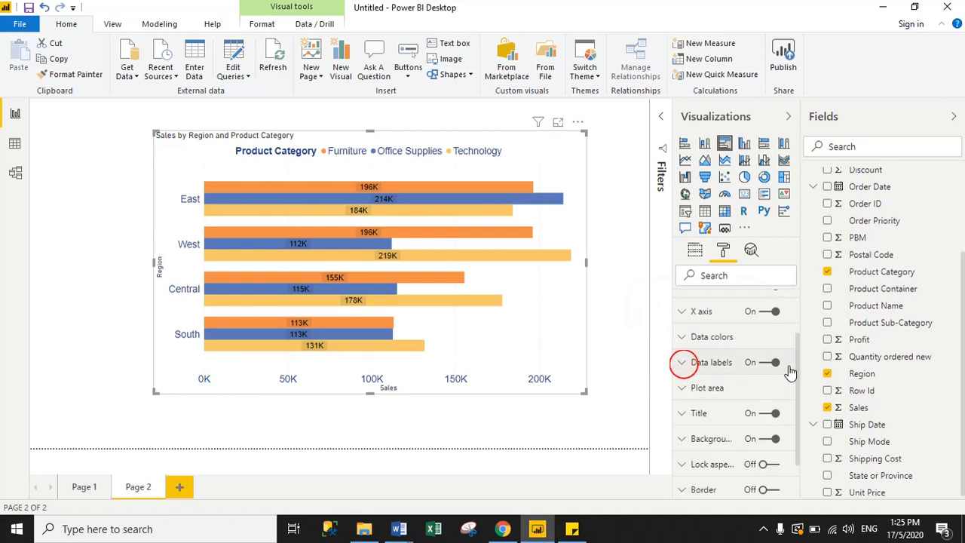
Set the chart title's text size to 30 pt and its font family to Arial.
drag(796, 343, 797, 364)
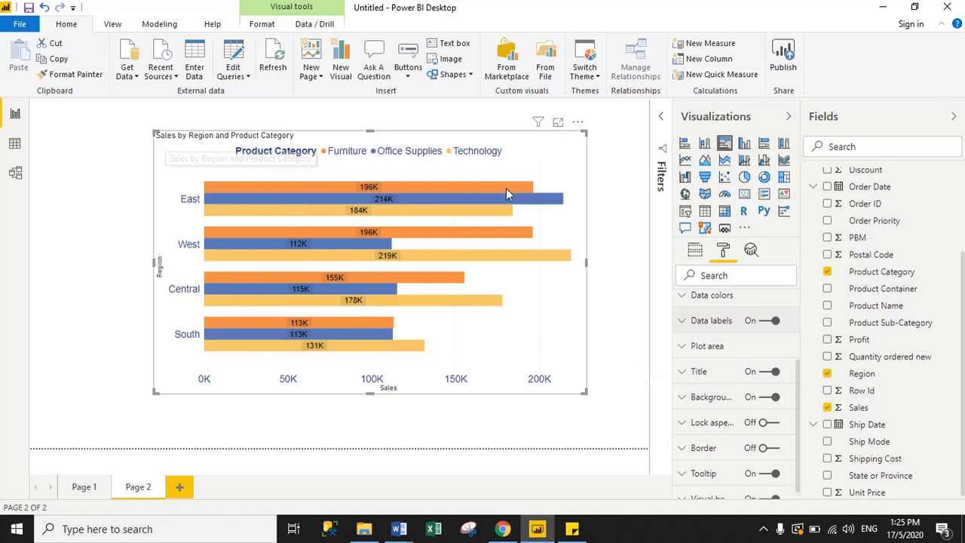
click(681, 370)
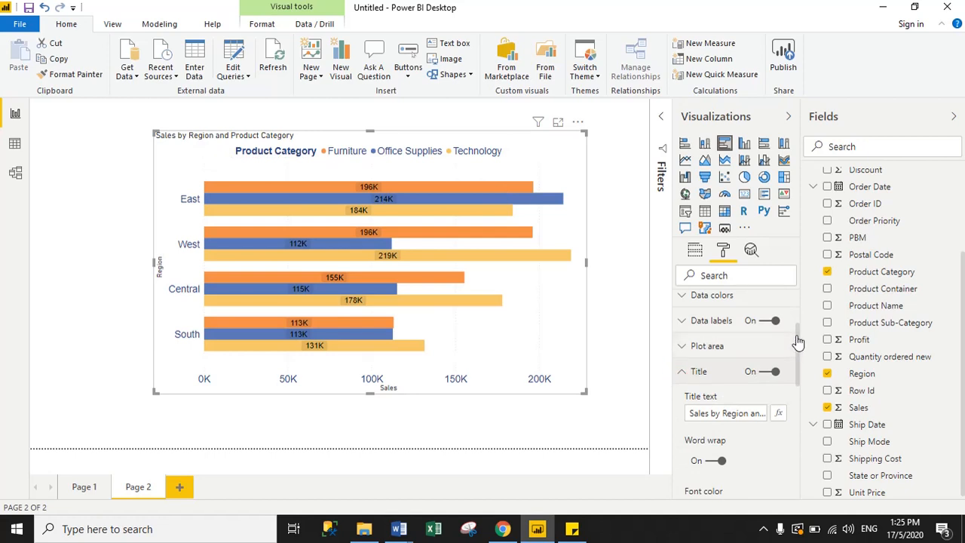
drag(797, 336, 798, 405)
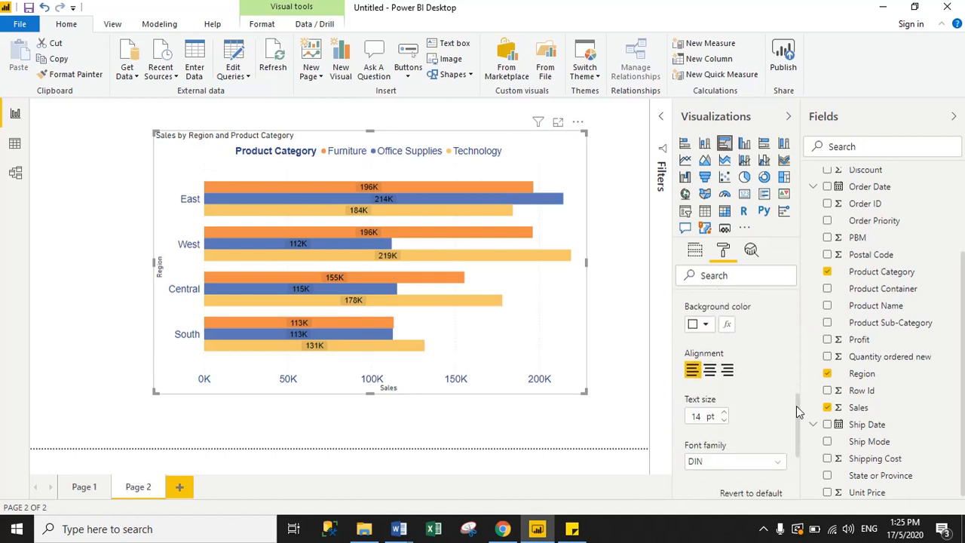
click(692, 416)
text(30)
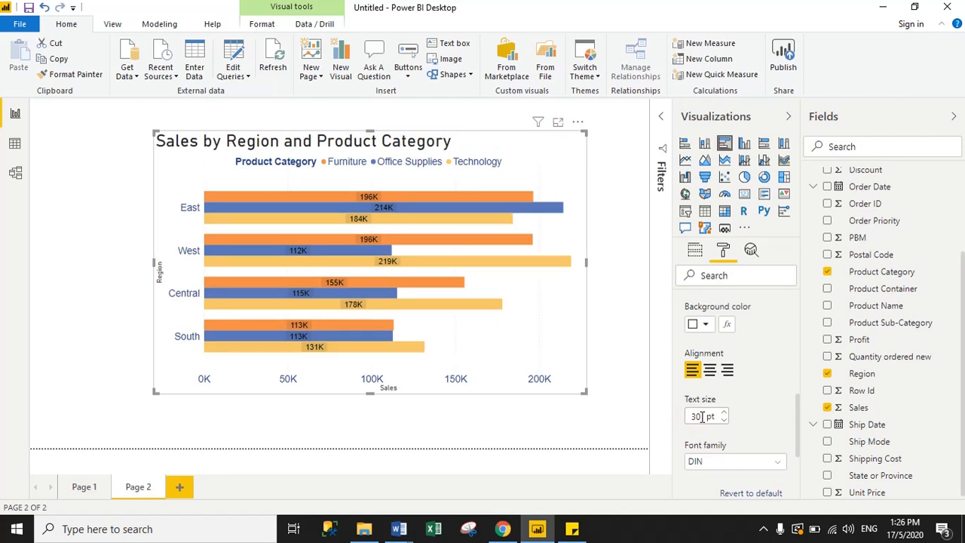
scroll(796, 422, down, 2)
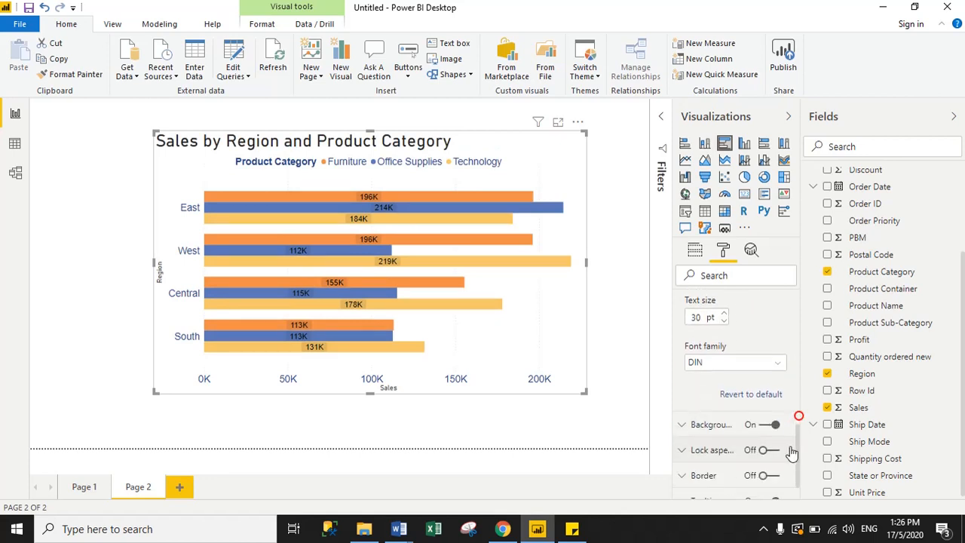
click(708, 362)
click(699, 378)
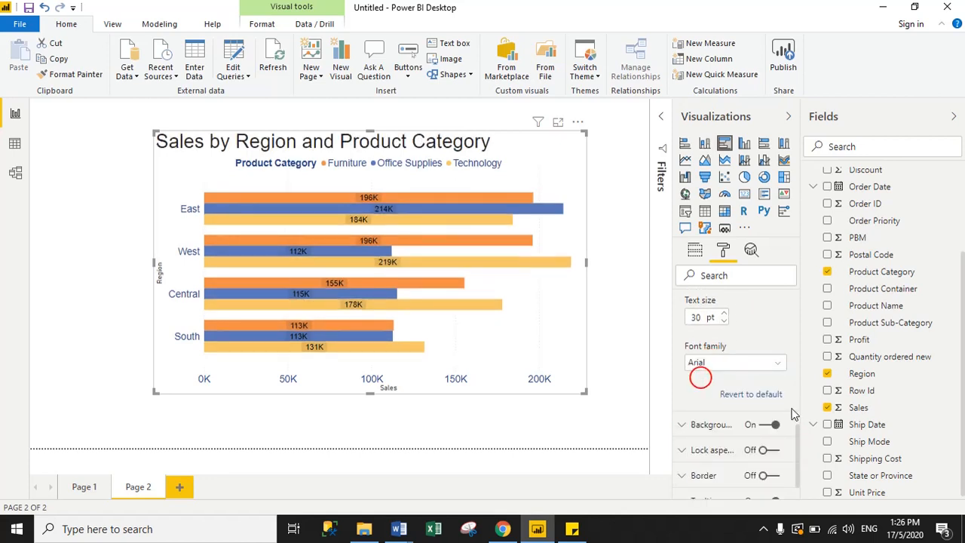
Change the chart title's font colour to orange.
drag(796, 441, 802, 371)
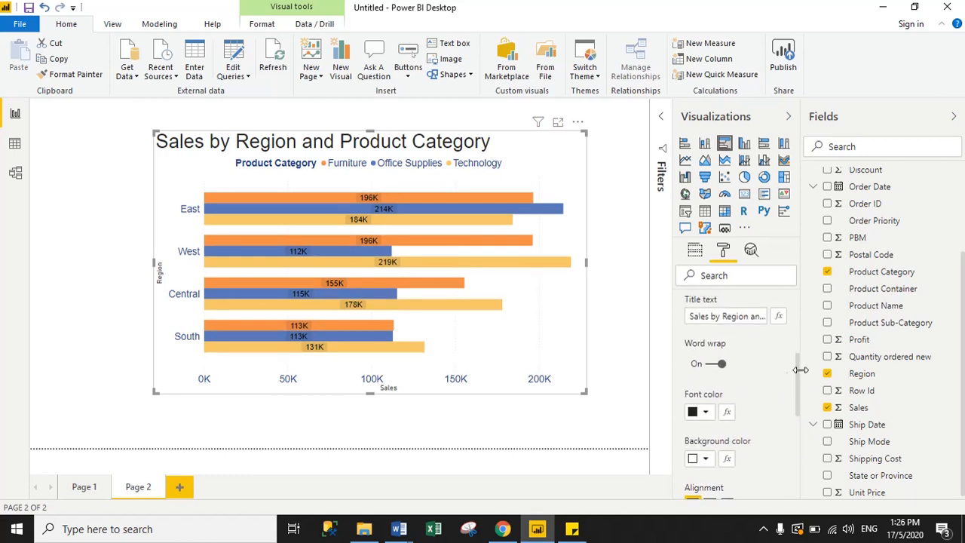
click(706, 413)
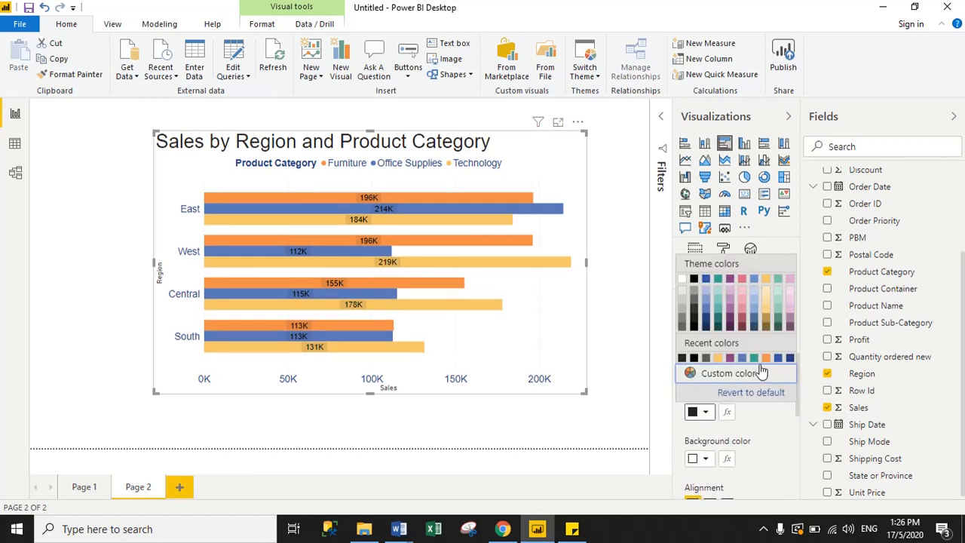
click(766, 359)
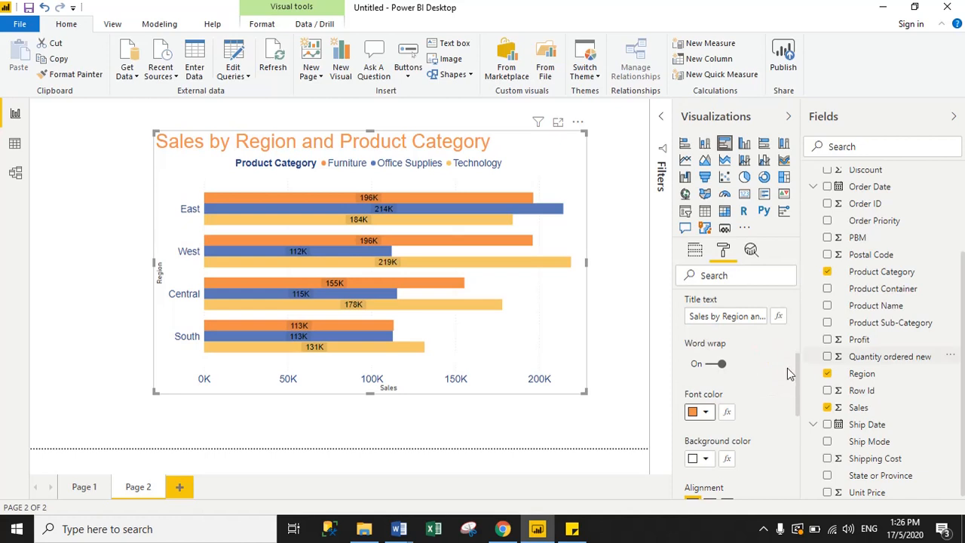
drag(797, 383, 799, 336)
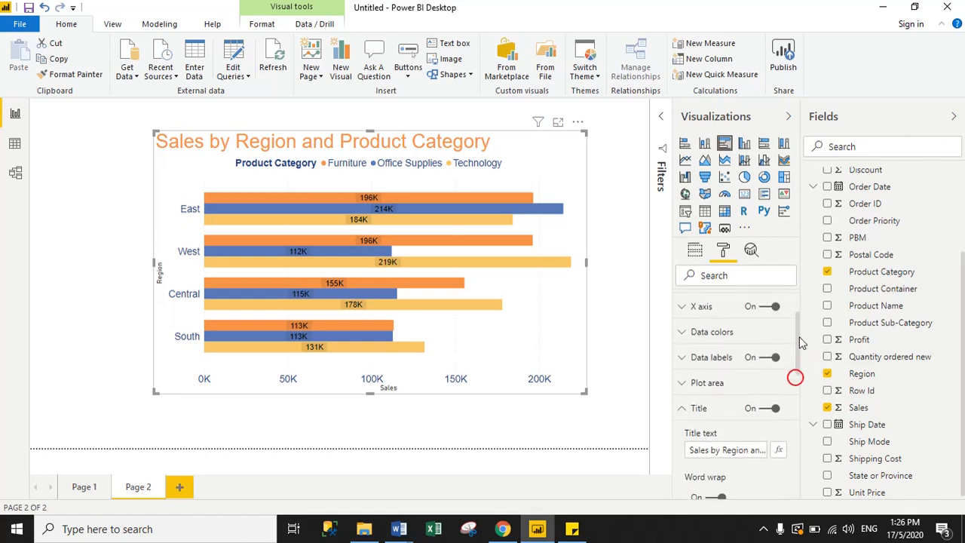
click(684, 419)
Turn on the chart's border, set its colour to the recently used medium blue, and deselect the chart.
drag(795, 344, 801, 394)
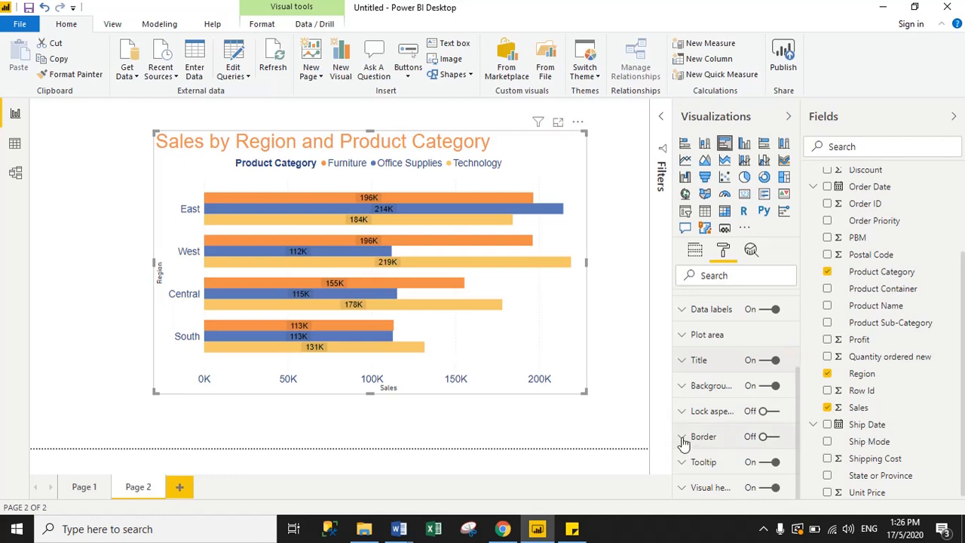
click(767, 438)
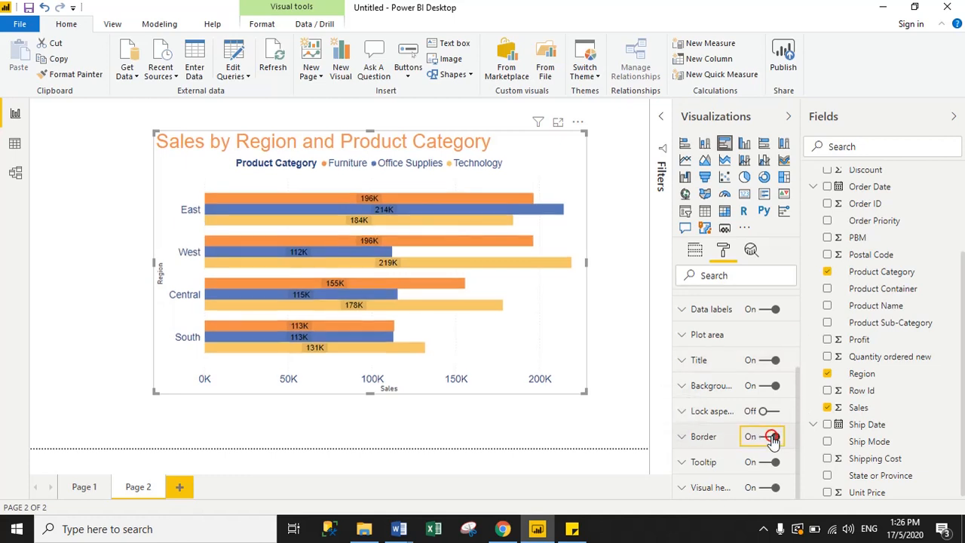
click(683, 442)
drag(795, 360, 794, 414)
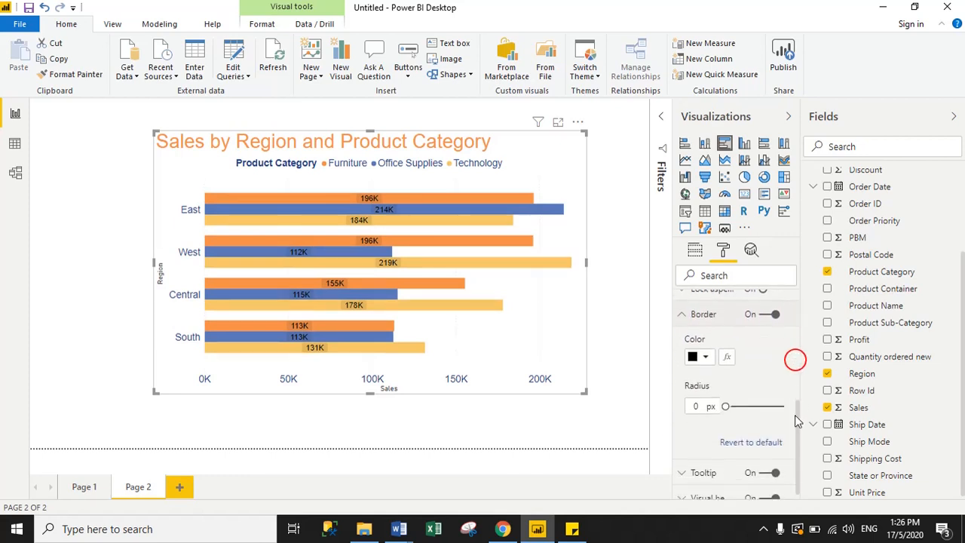
click(702, 358)
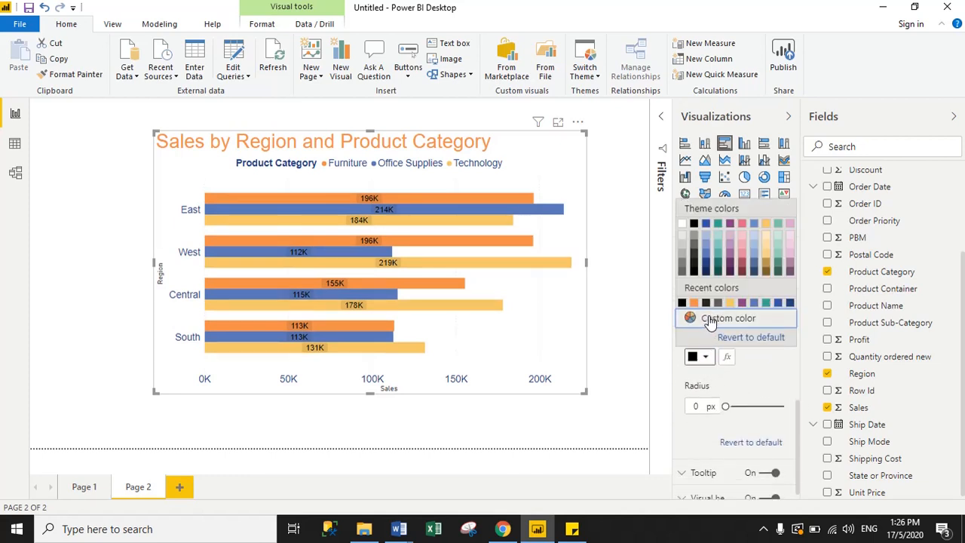
click(755, 304)
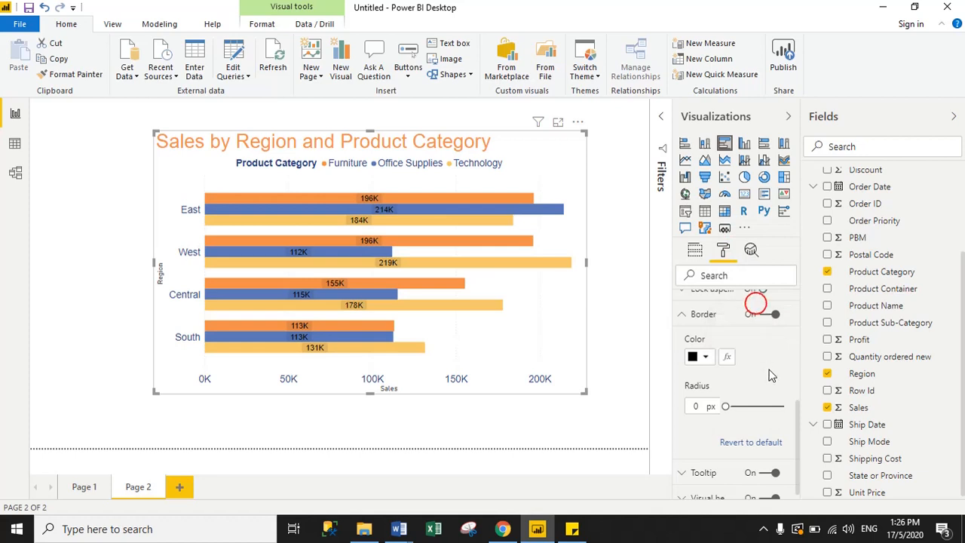
click(703, 357)
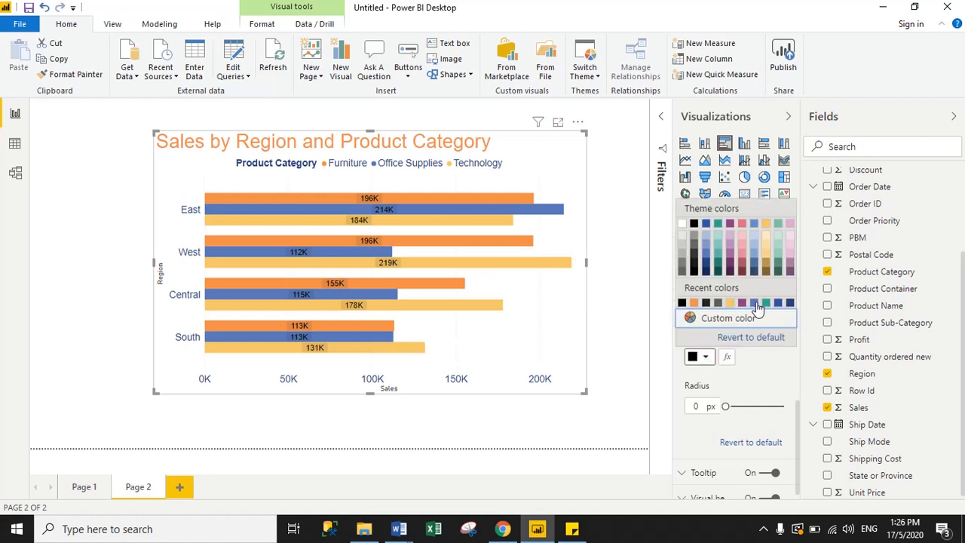
click(755, 304)
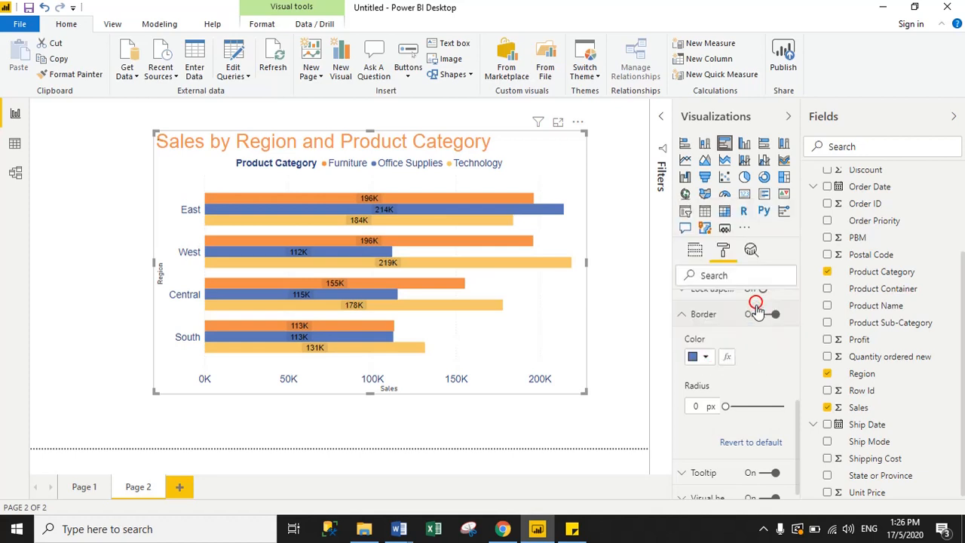
click(611, 343)
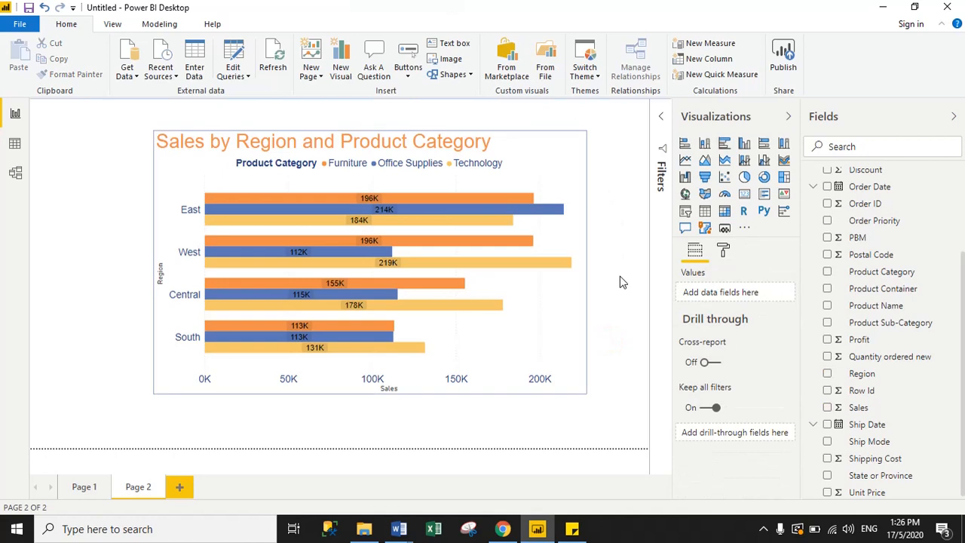